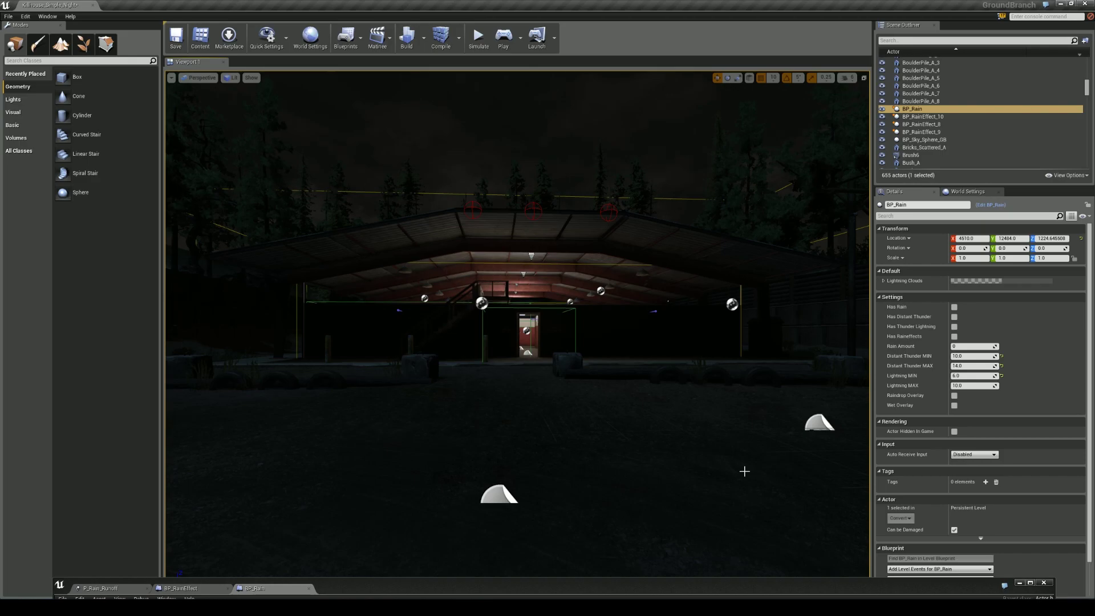
# Look through the BP_Rain event graph, from the rain and thunder sections down to the level rain effects.
pyautogui.moveTo(644, 587); pyautogui.dragTo(614, 44)
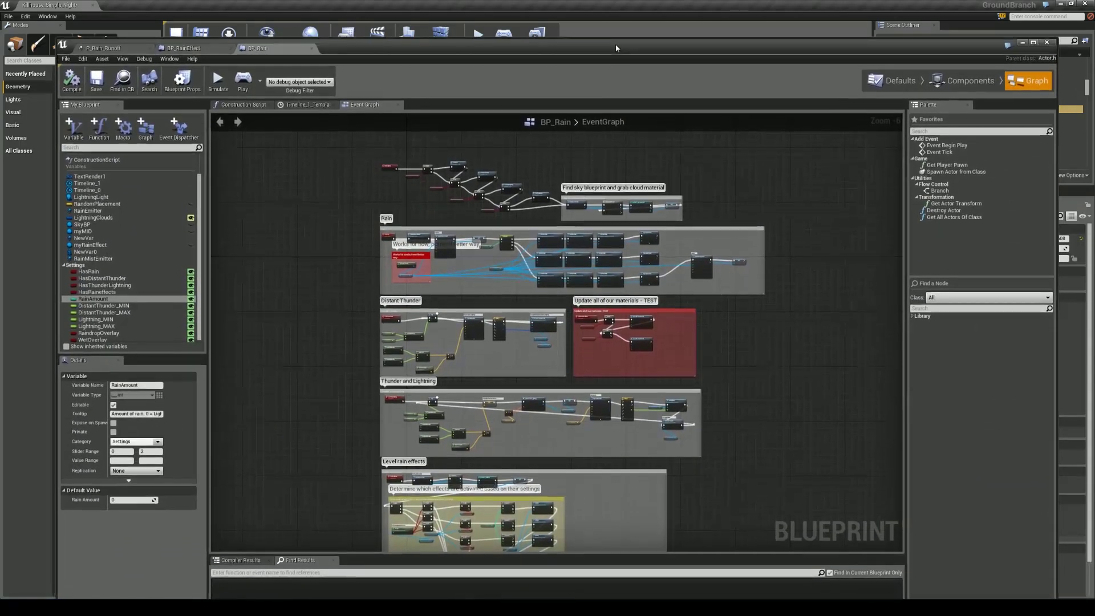
pyautogui.moveTo(782, 367); pyautogui.dragTo(775, 235, button='right')
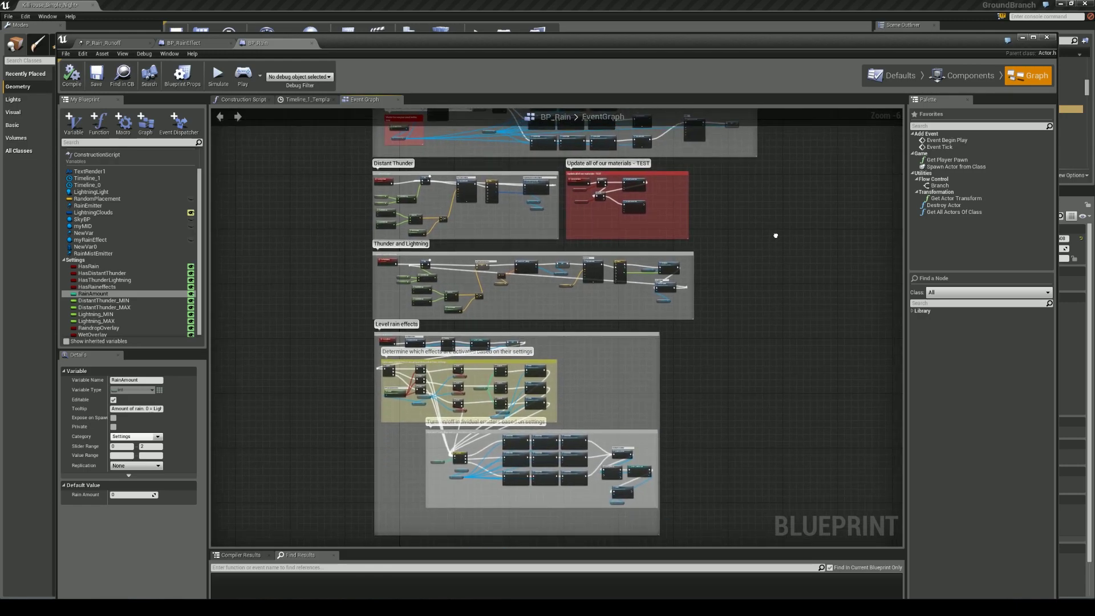
pyautogui.moveTo(740, 195); pyautogui.dragTo(725, 371, button='right')
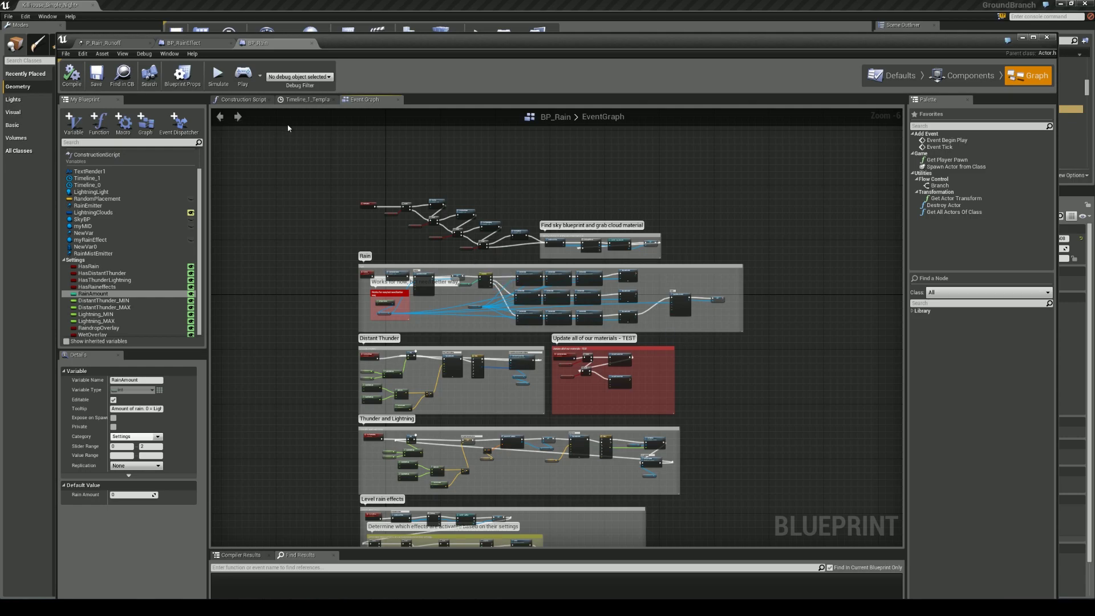
pyautogui.moveTo(409, 44); pyautogui.dragTo(400, 587)
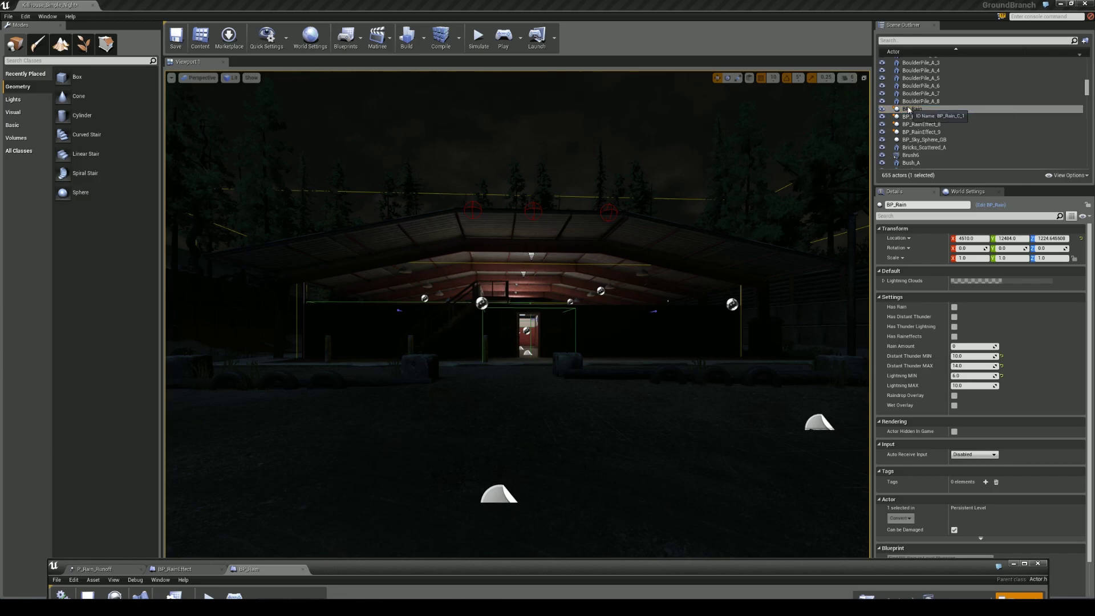
# Focus on the BP_Rain actor in the level and shift it slightly along Y to 12464.0, keeping it selected.
pyautogui.moveTo(729, 223); pyautogui.dragTo(726, 206, button='right')
pyautogui.press('e')
pyautogui.press('e')
pyautogui.press('q')
pyautogui.press('w')
pyautogui.press('q')
pyautogui.press('s')
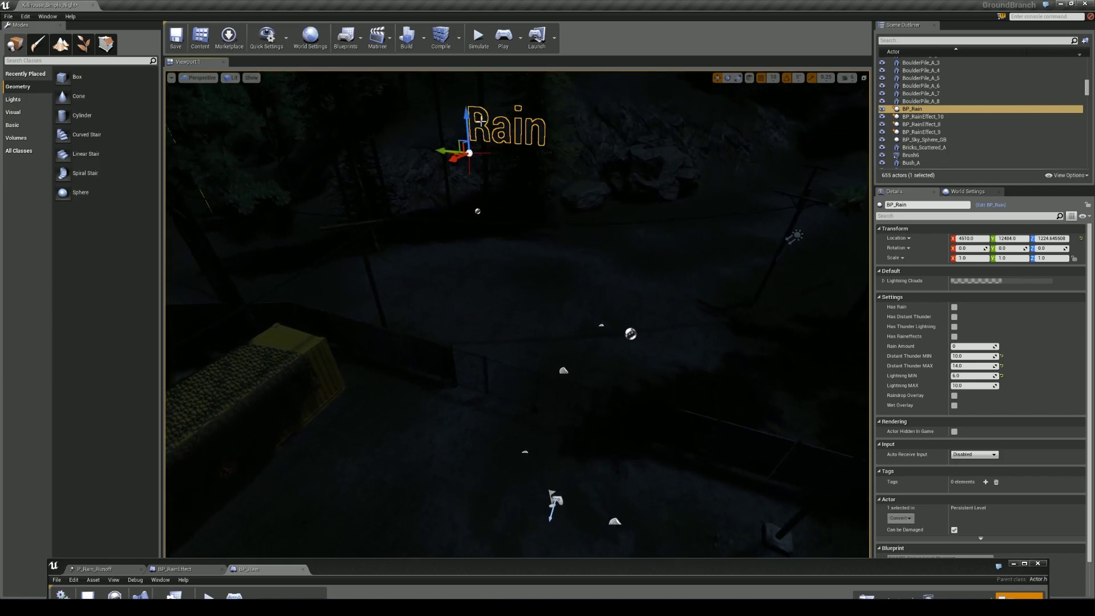
pyautogui.moveTo(445, 155)
pyautogui.mouseDown()
pyautogui.moveTo(368, 155)
pyautogui.moveTo(488, 166)
pyautogui.moveTo(425, 164)
pyautogui.moveTo(456, 164)
pyautogui.mouseUp()
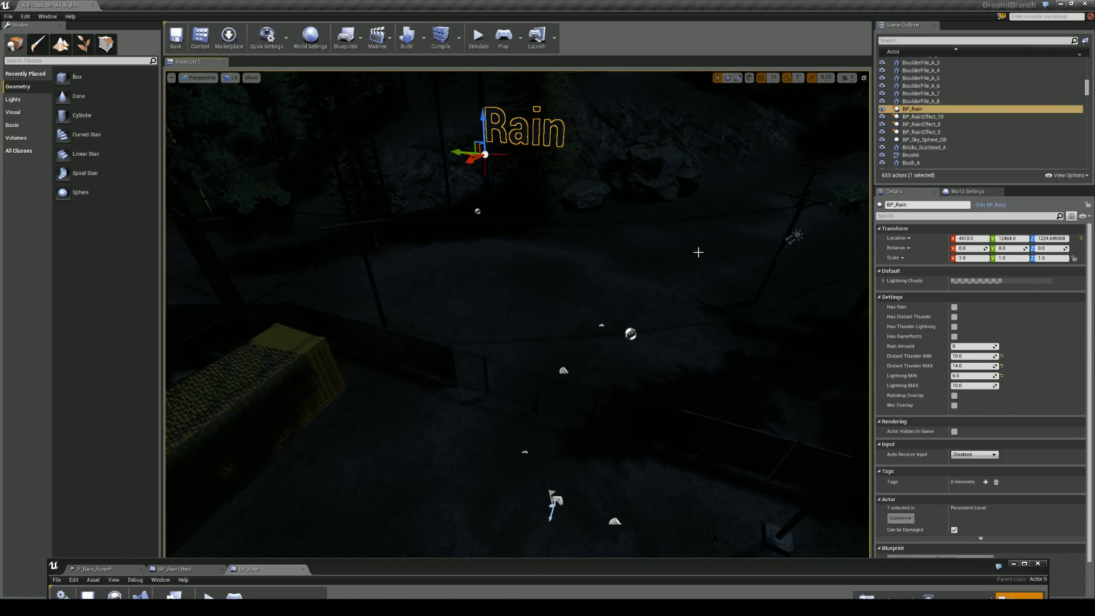
pyautogui.click(907, 109)
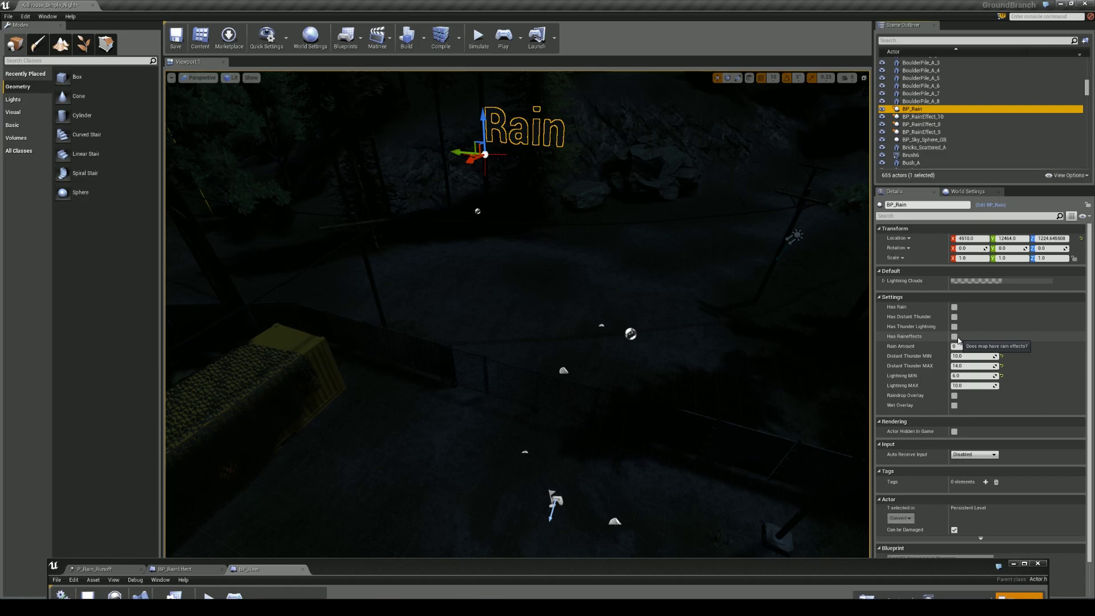
# Select the BP_RainEffect_8 actor at the building's roof edge and nudge it along the Y axis.
pyautogui.moveTo(778, 294); pyautogui.dragTo(456, 308, button='right')
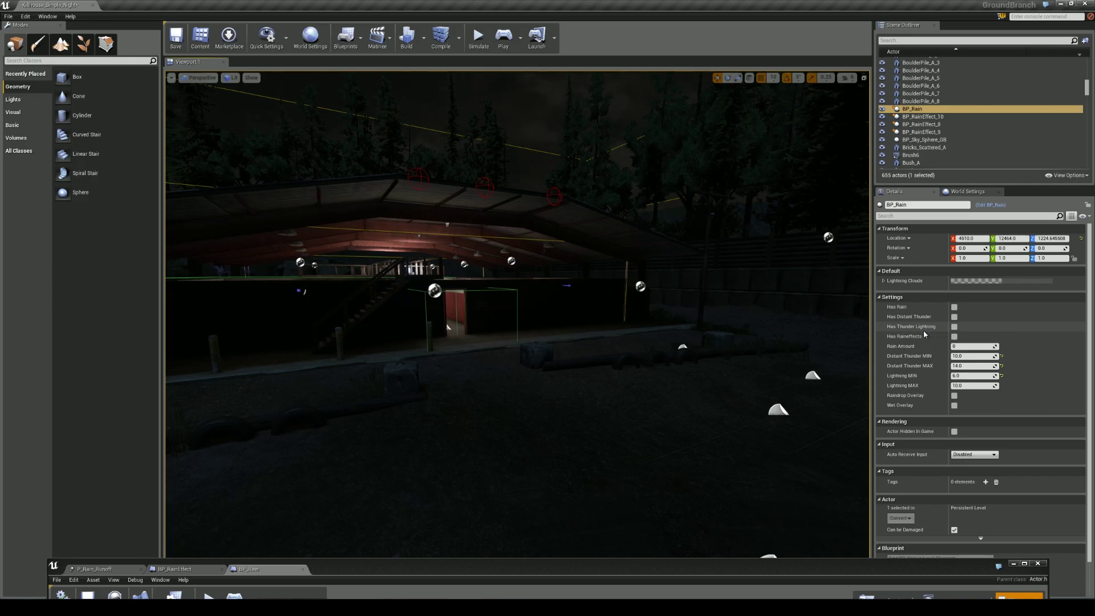
pyautogui.press('w')
pyautogui.moveTo(517, 314); pyautogui.dragTo(502, 297, button='right')
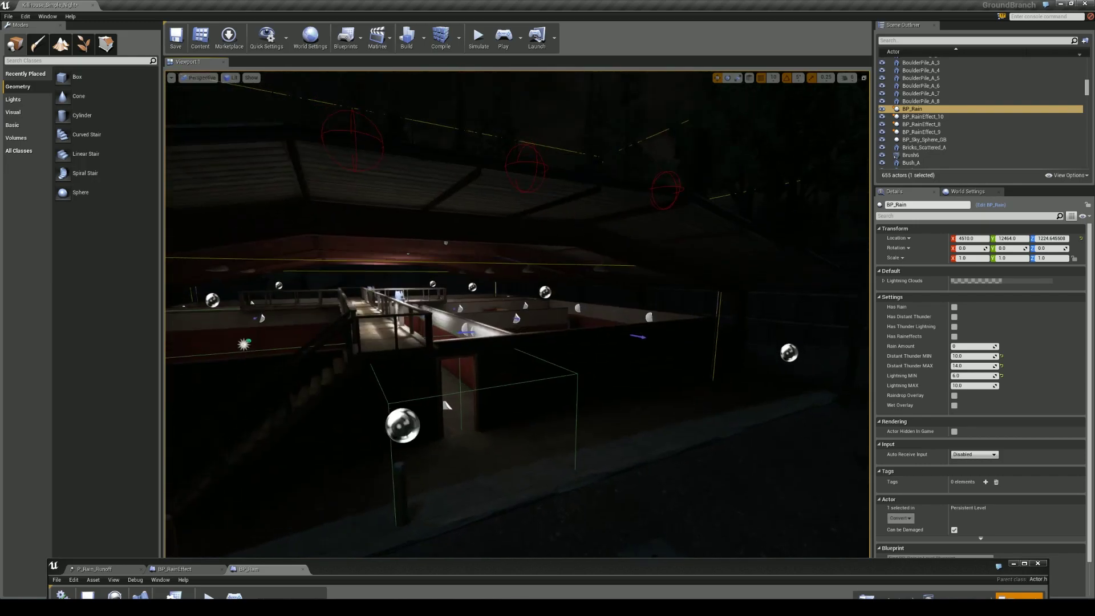
pyautogui.scroll(-6, 447, 405)
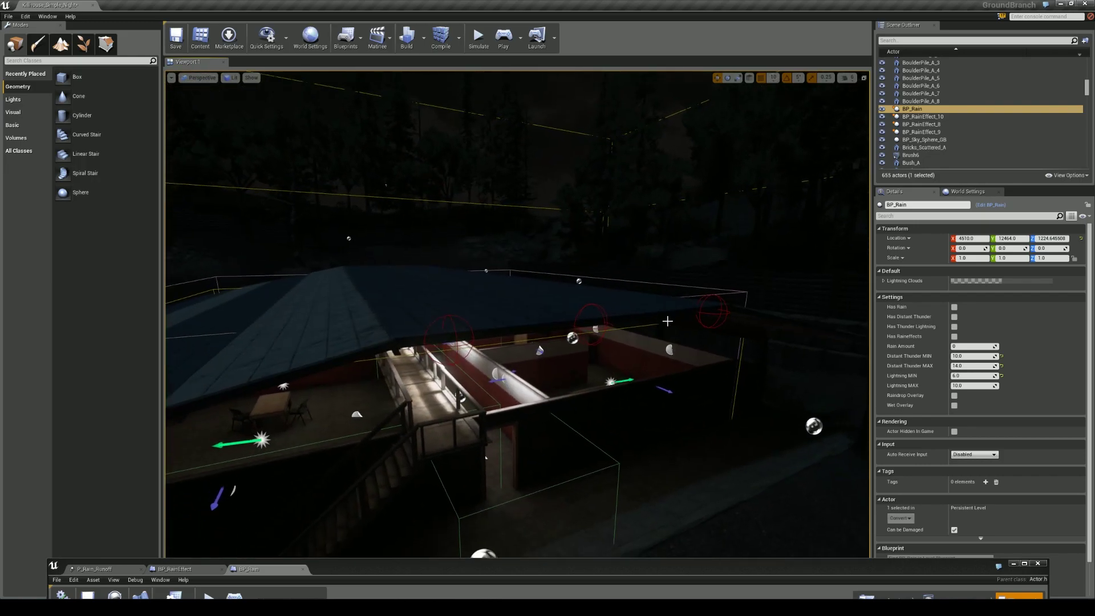
pyautogui.click(921, 124)
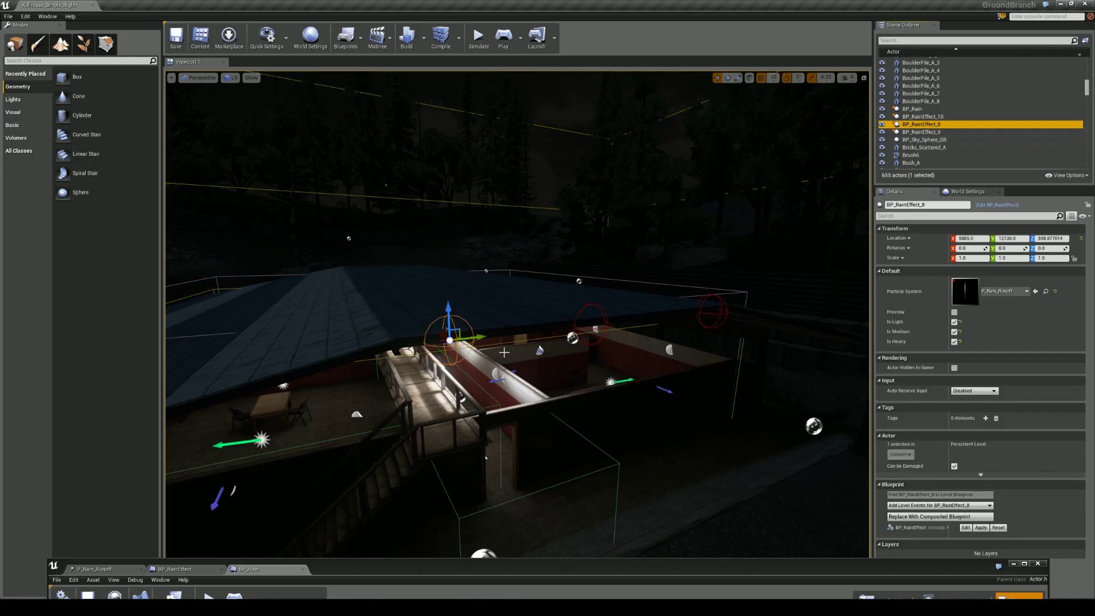
pyautogui.moveTo(472, 342); pyautogui.dragTo(454, 336)
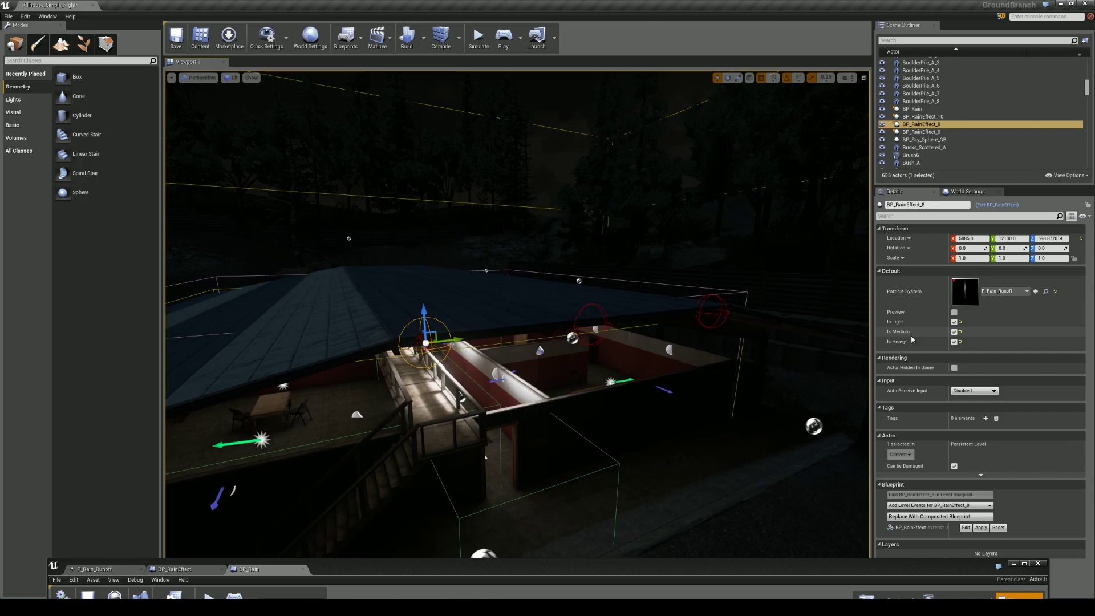
# Turn on Preview for BP_RainEffect_8 and examine its runoff particles, checking the view briefly with editor icons hidden.
pyautogui.click(955, 313)
pyautogui.moveTo(627, 285); pyautogui.dragTo(559, 279, button='right')
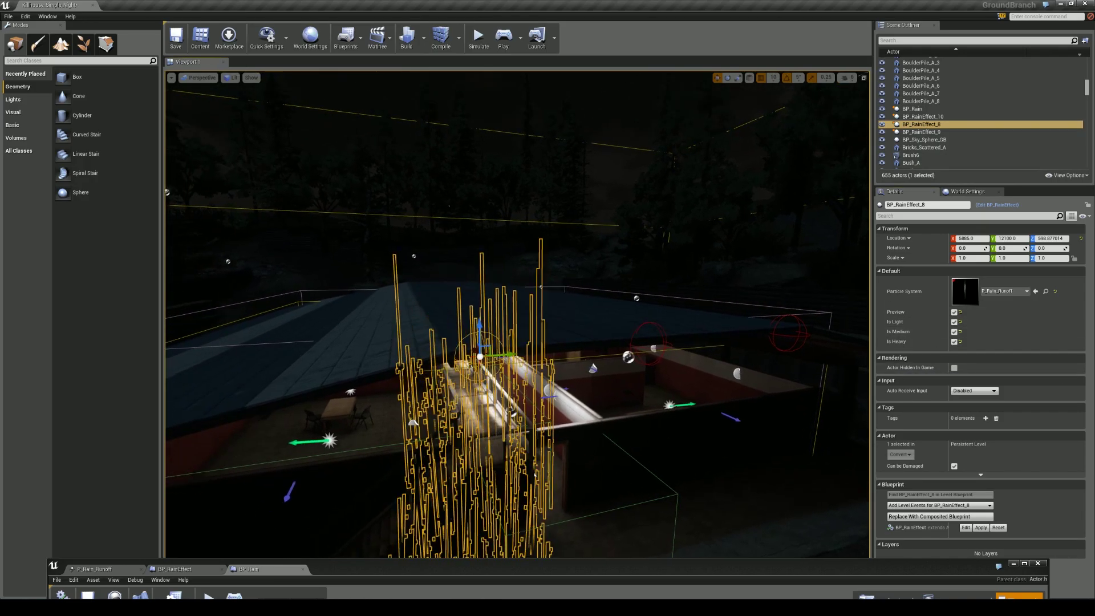
pyautogui.press('q')
pyautogui.moveTo(699, 339); pyautogui.dragTo(672, 334, button='right')
pyautogui.press('Escape')
pyautogui.press('w')
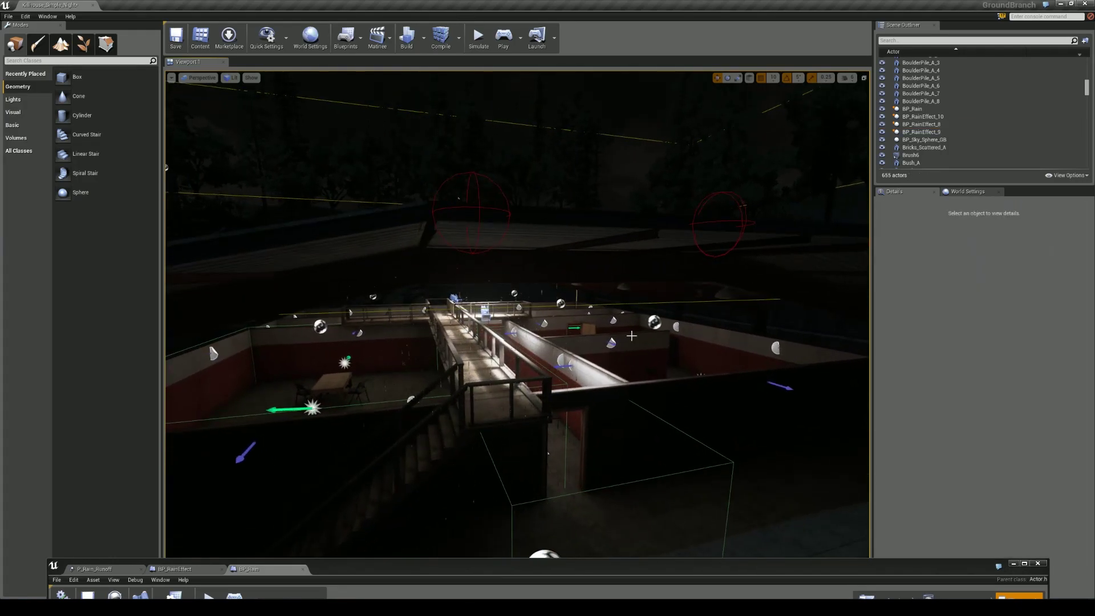
pyautogui.press('g')
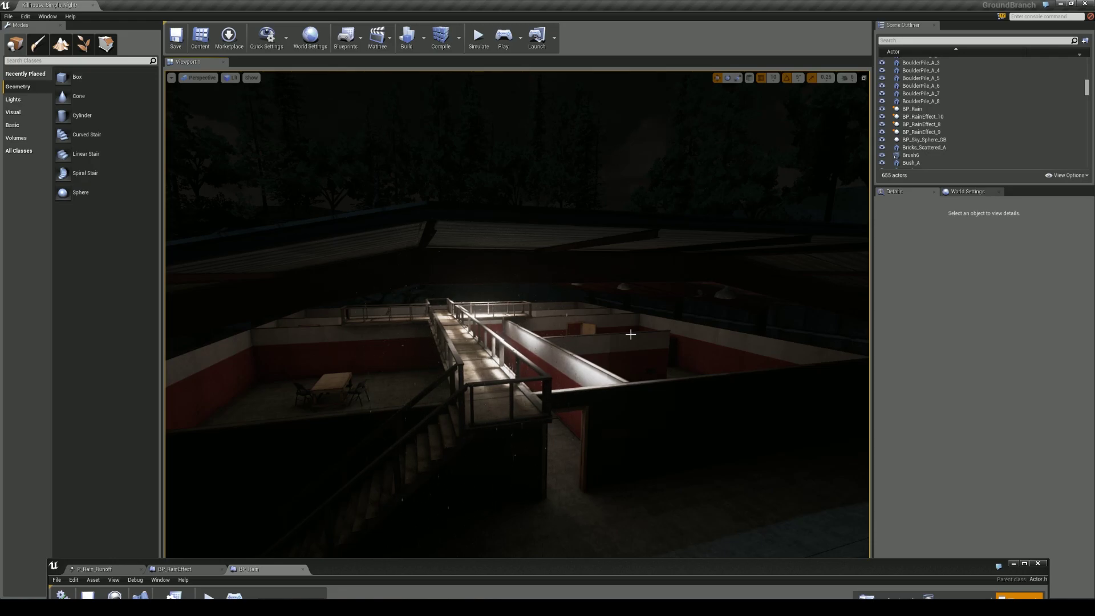
pyautogui.press('g')
pyautogui.click(921, 124)
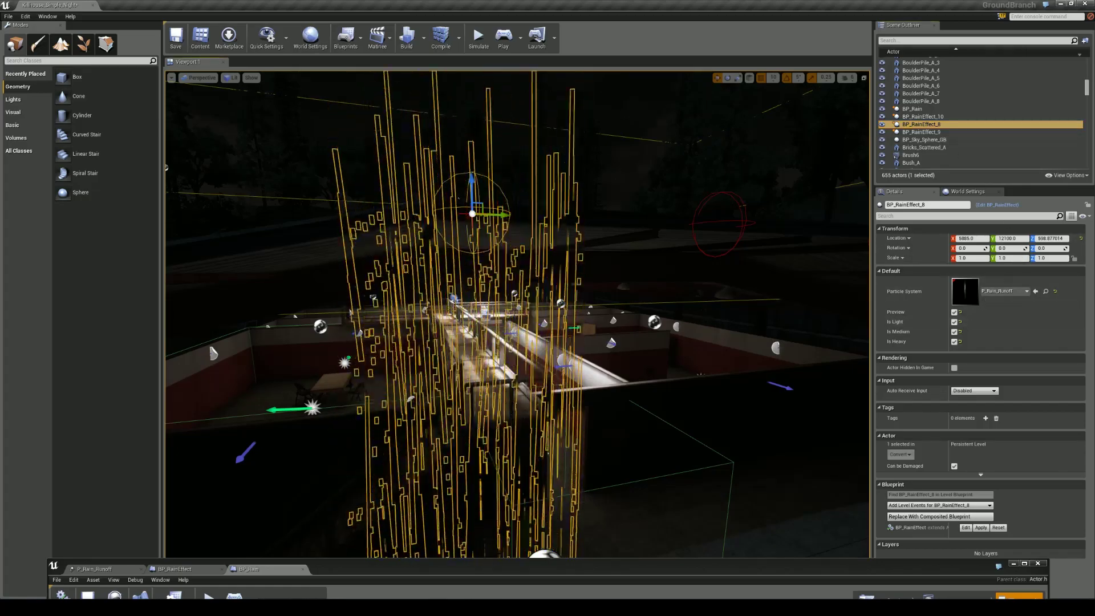
pyautogui.press('f')
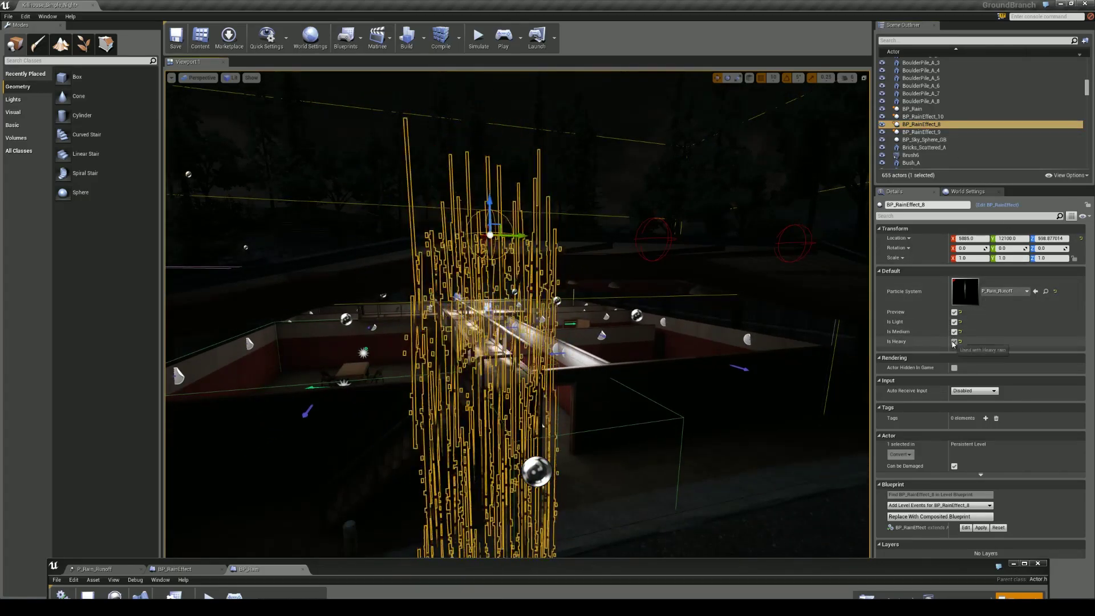
# Turn off Is Heavy and Is Medium on BP_RainEffect_8 to preview only the light runoff.
pyautogui.click(956, 342)
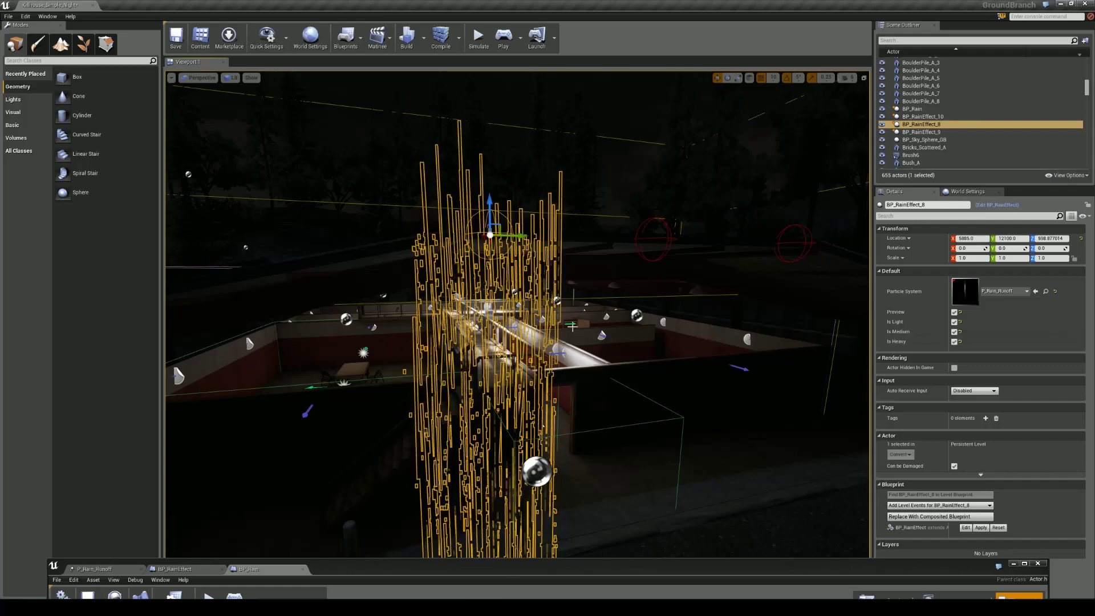
pyautogui.click(955, 342)
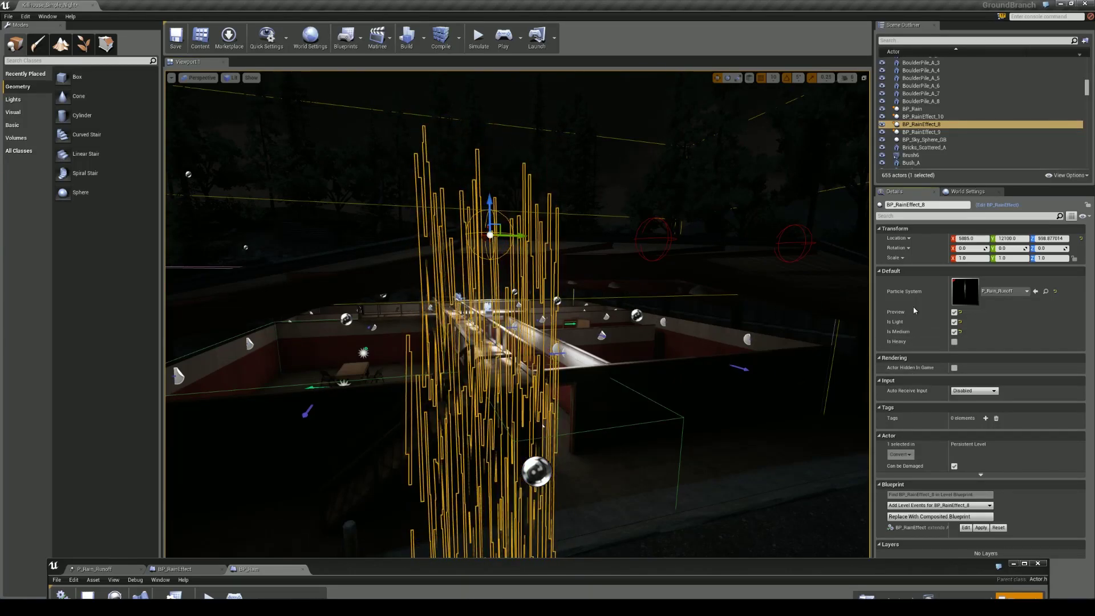
pyautogui.click(955, 333)
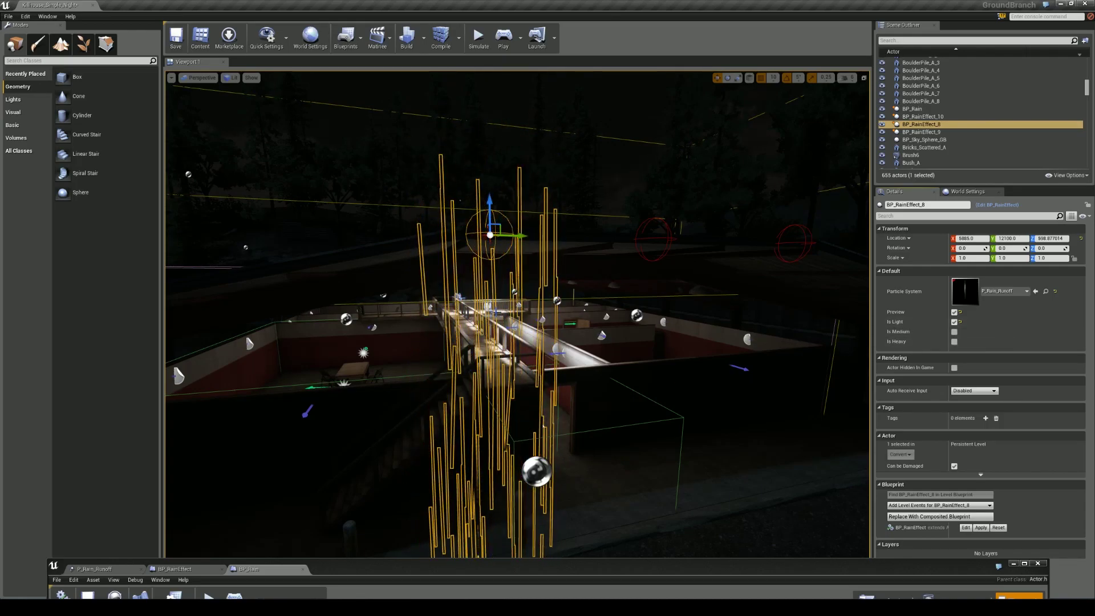
# Examine the Light, Medium and Heavy emitters of the P_Rain_Runoff particle system, and return to the level.
pyautogui.moveTo(548, 569); pyautogui.dragTo(604, 62)
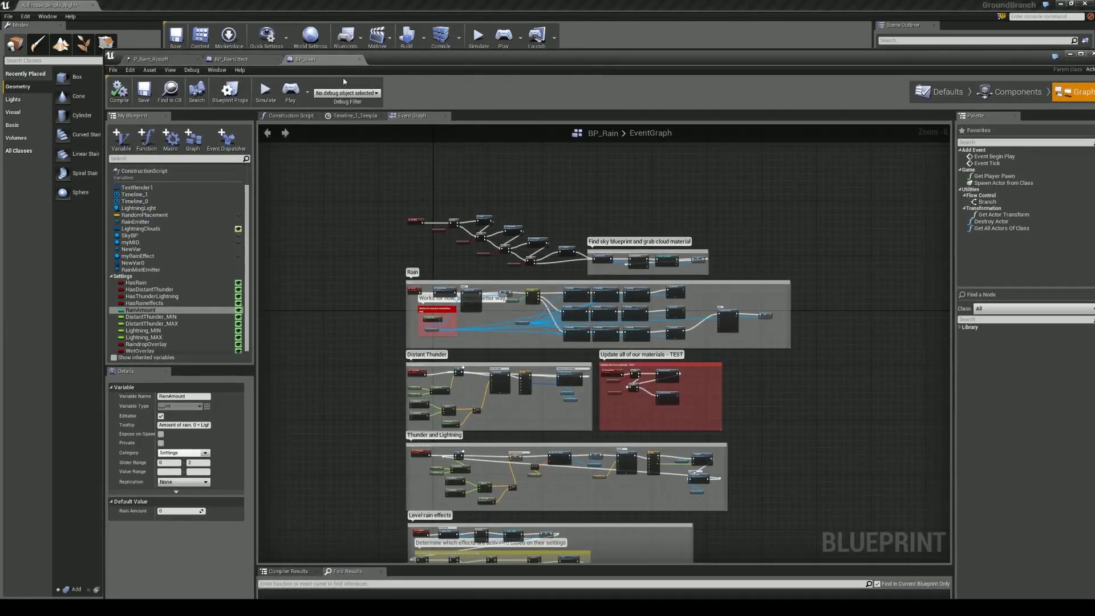
pyautogui.click(150, 58)
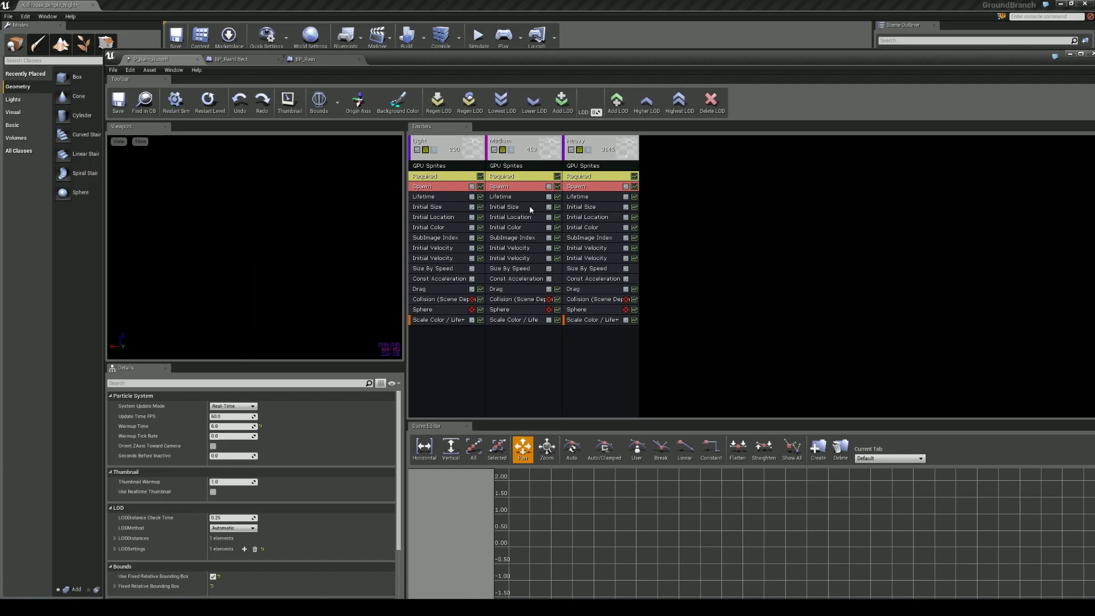
pyautogui.moveTo(393, 63); pyautogui.dragTo(374, 586)
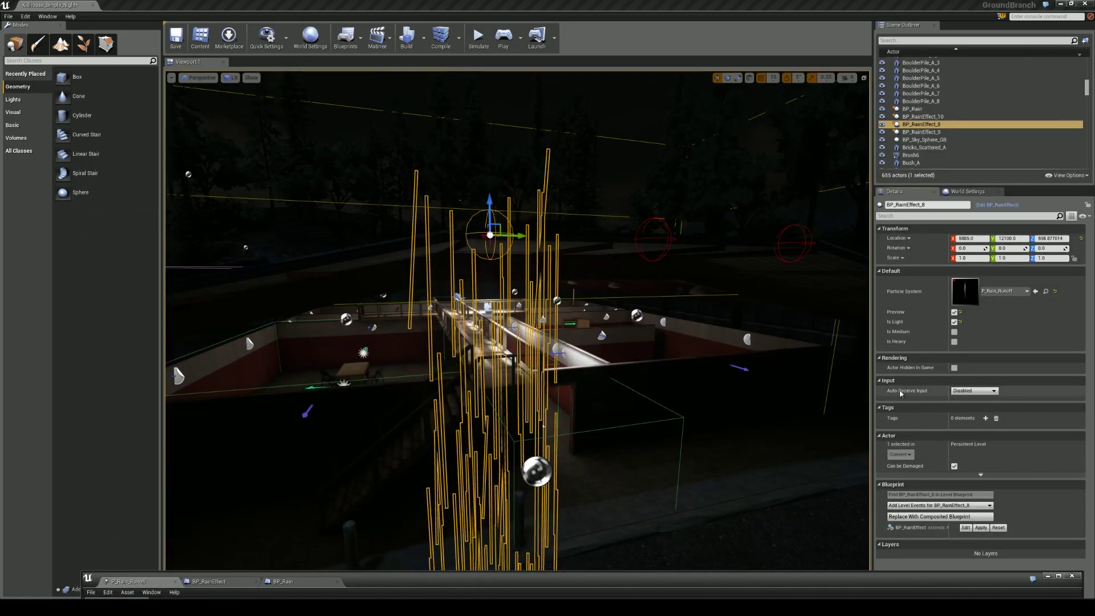
# Enable Is Medium and Is Heavy on BP_RainEffect_8 again and turn off its Preview option.
pyautogui.click(954, 332)
pyautogui.click(954, 341)
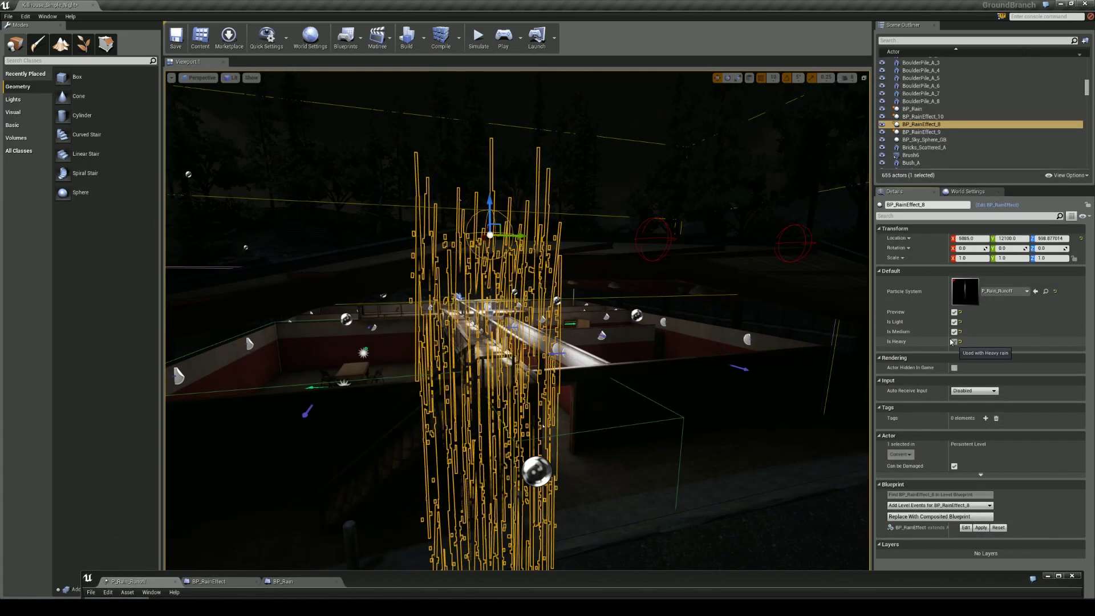
pyautogui.moveTo(710, 261); pyautogui.dragTo(716, 331)
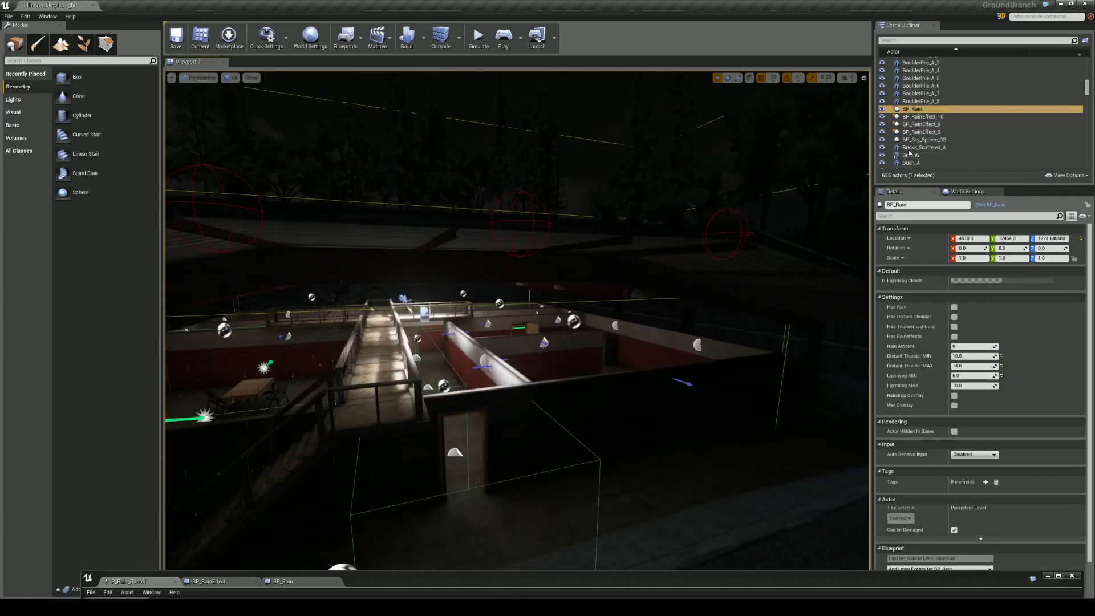
pyautogui.click(921, 124)
pyautogui.click(960, 314)
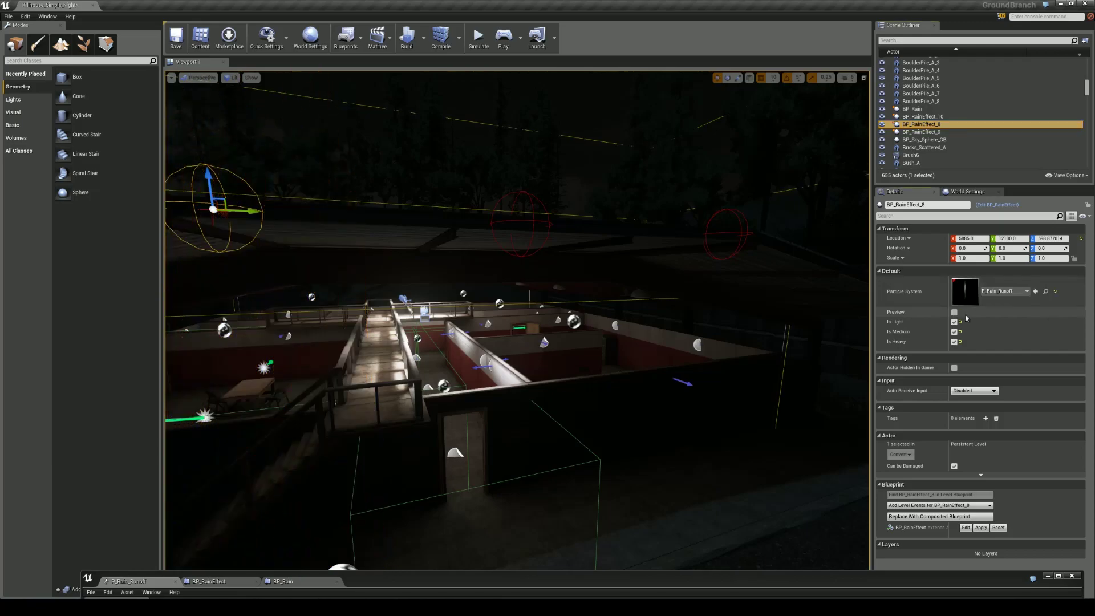
# Select BP_Rain, play the level in the viewport with its rain settings off, and walk around the yard outside the building.
pyautogui.click(913, 109)
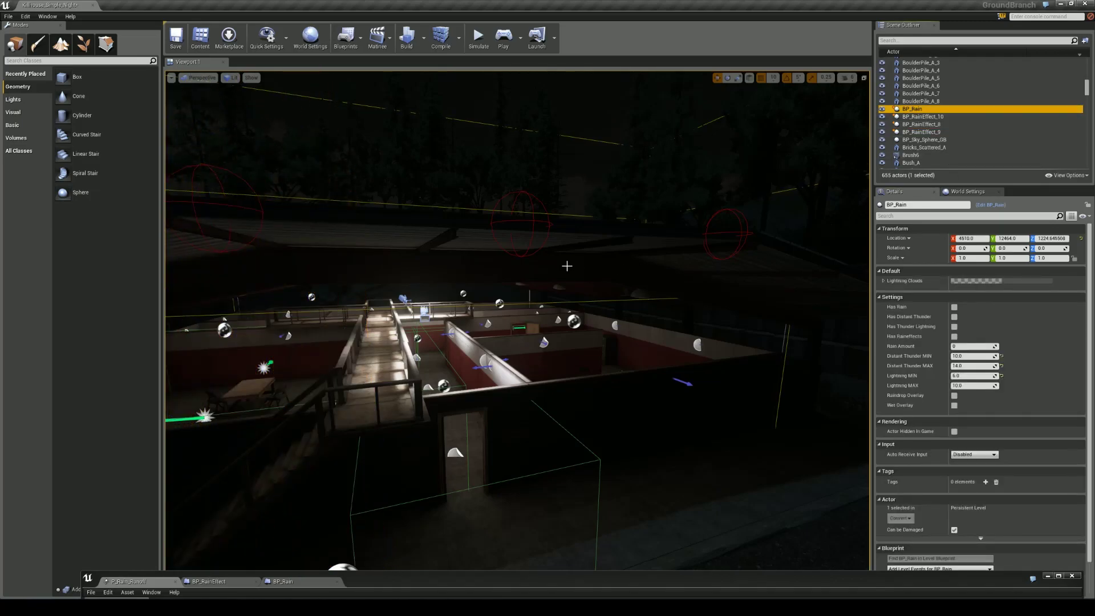
pyautogui.moveTo(575, 429); pyautogui.dragTo(575, 513)
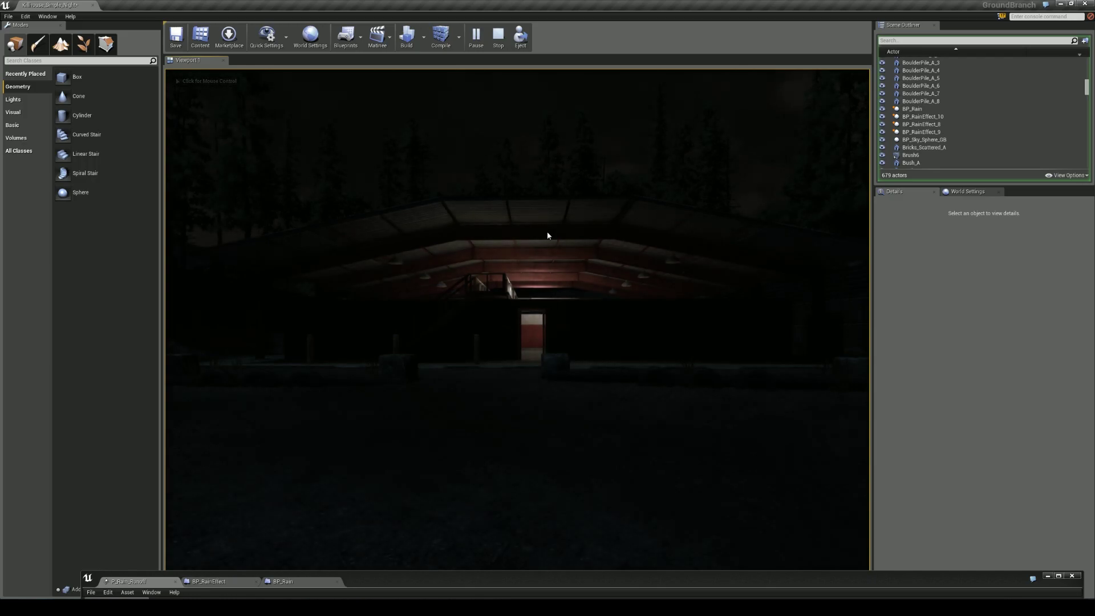
pyautogui.click(547, 235)
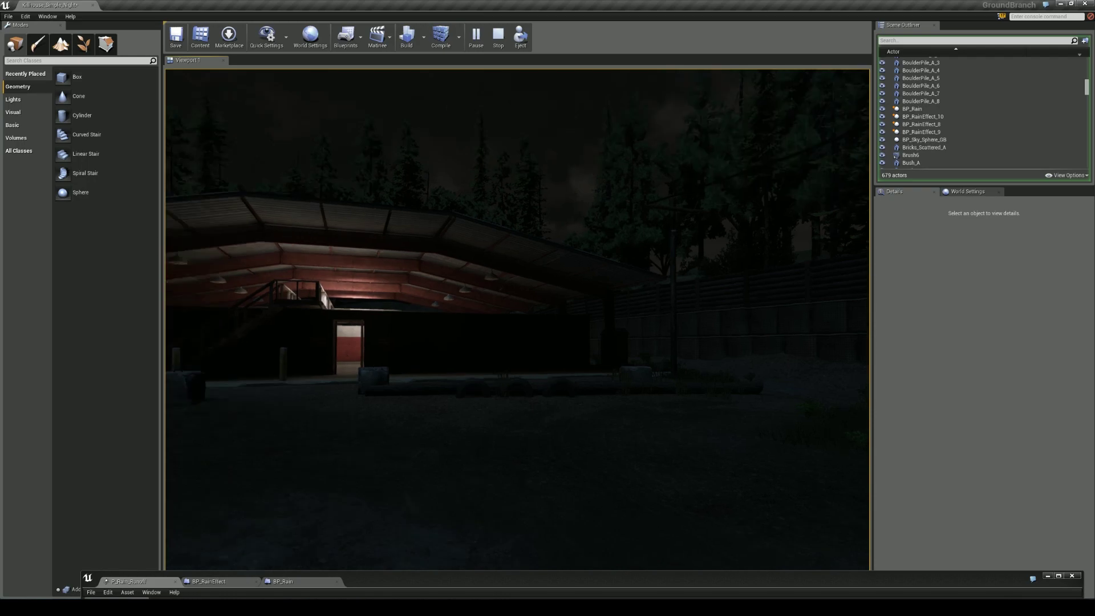
pyautogui.press('w')
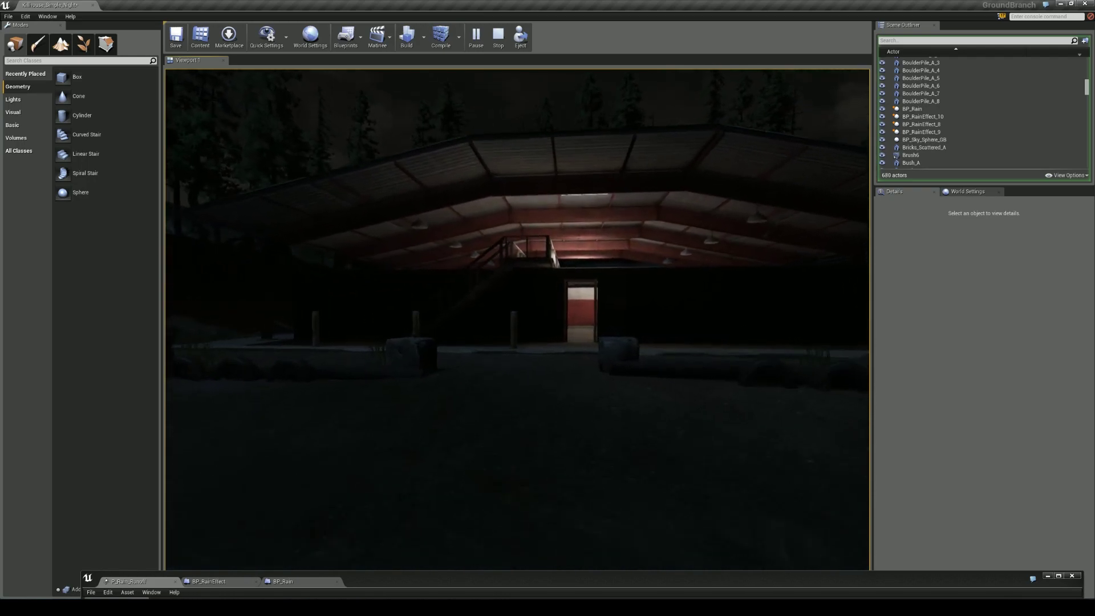
pyautogui.press('w')
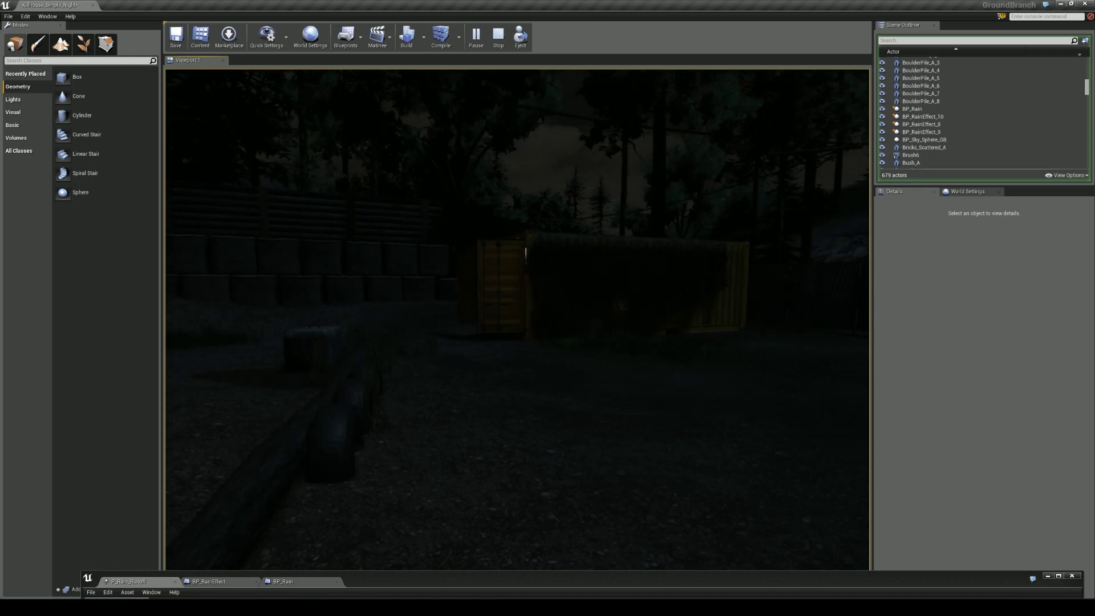
pyautogui.press('w')
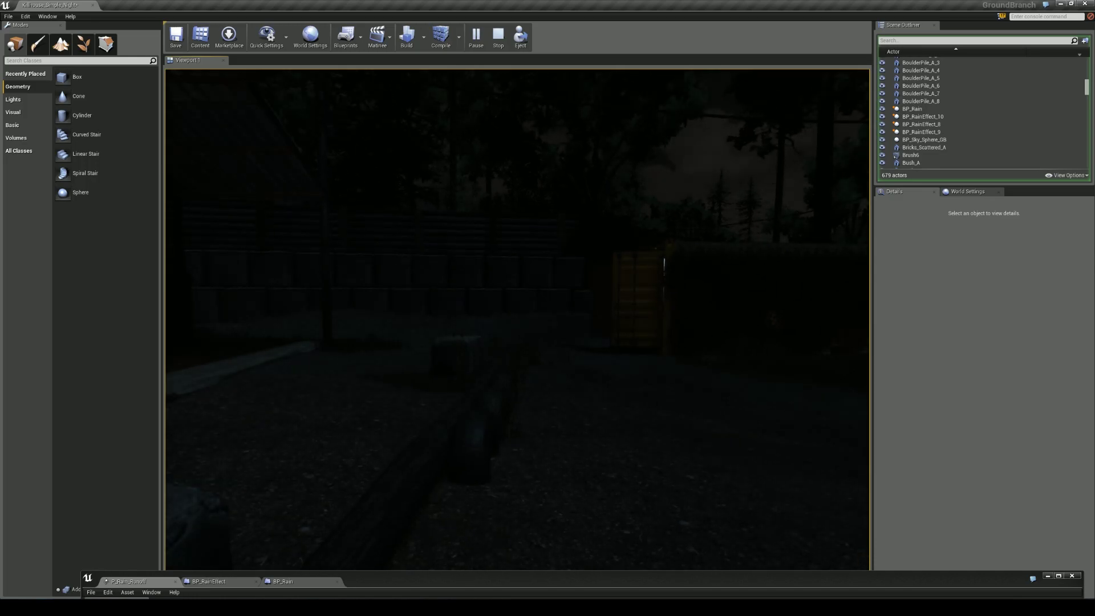
pyautogui.press('w')
# Ready the weapon and test its flashlight on the building's doorway during play.
pyautogui.press('f')
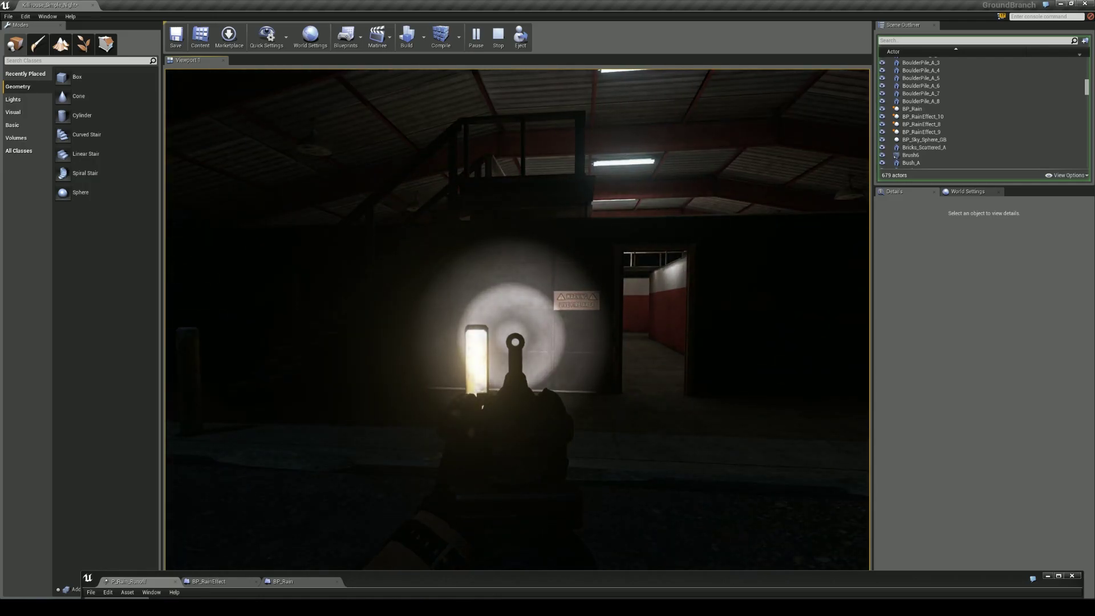
pyautogui.press('2')
pyautogui.press('h')
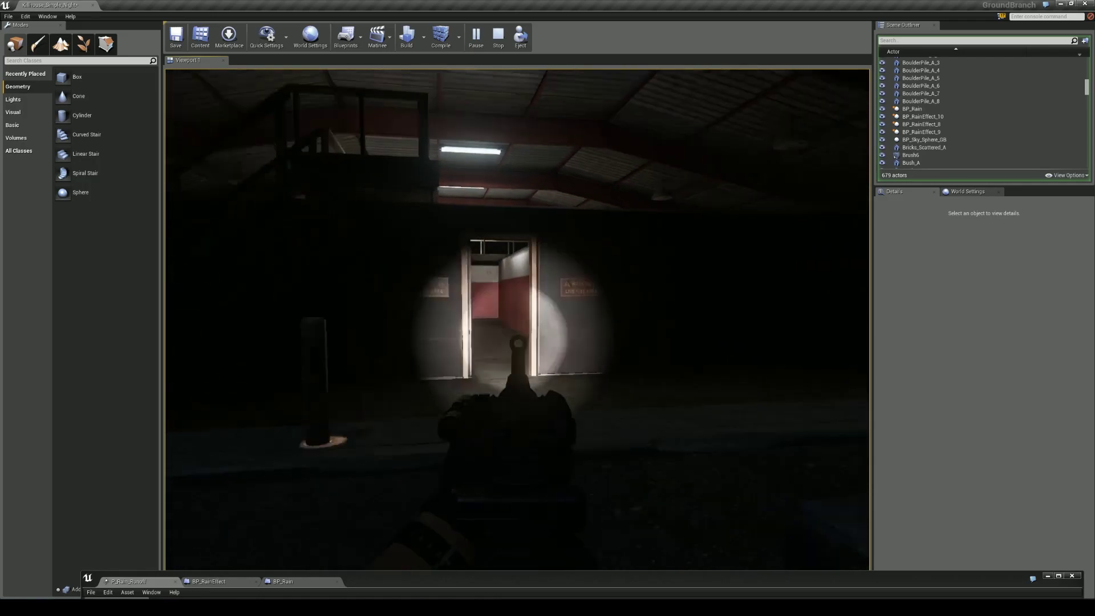
pyautogui.press('h')
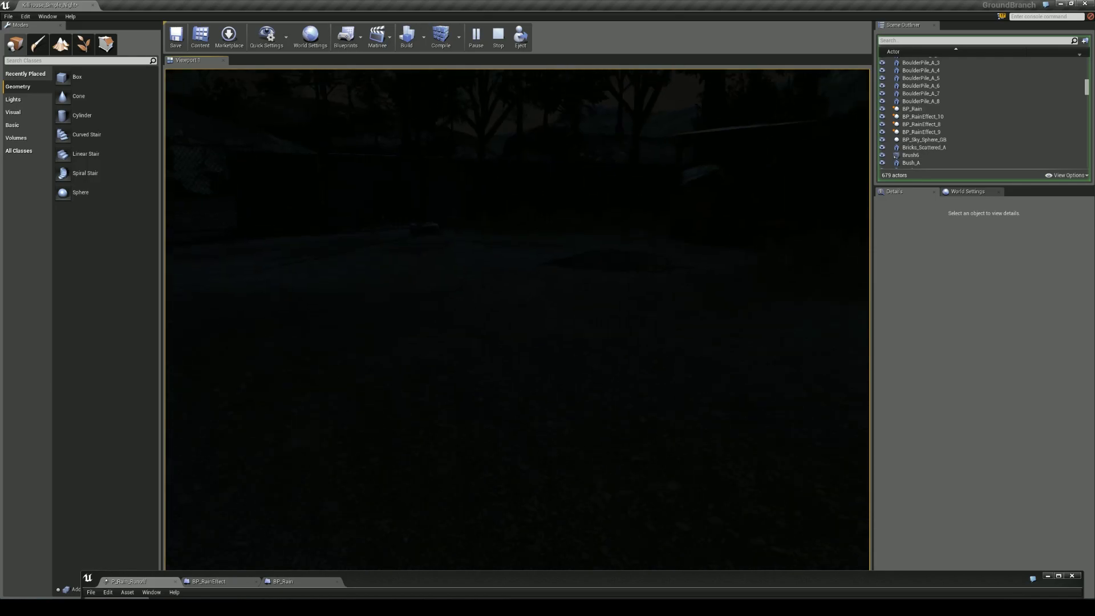
# End the playtest and enable Has Distant Thunder on BP_Rain.
pyautogui.press('Escape')
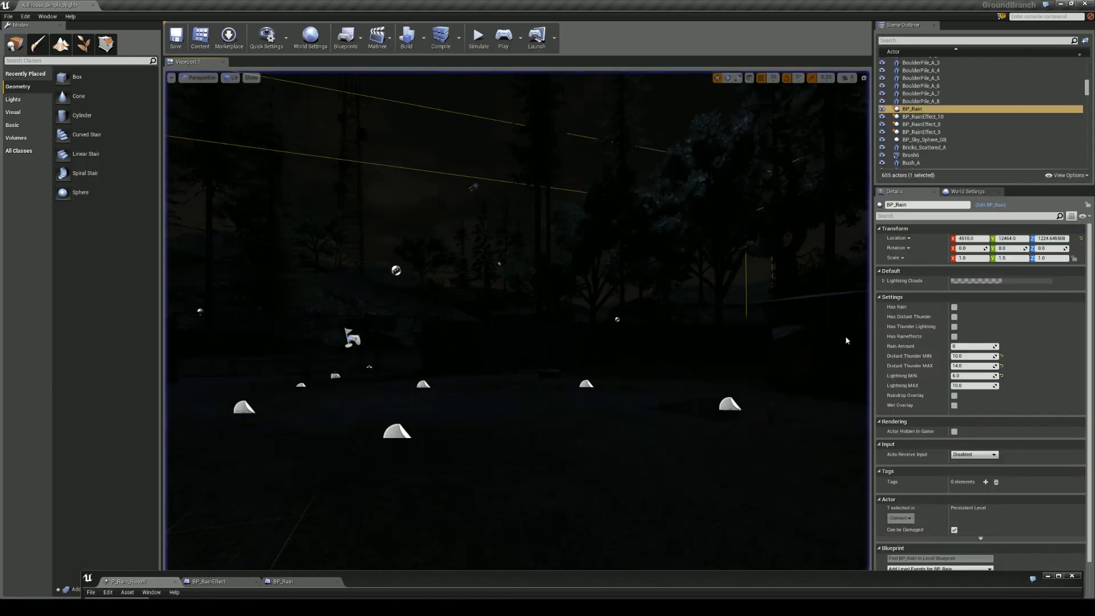
pyautogui.moveTo(847, 234)
pyautogui.mouseDown(button='right')
pyautogui.moveTo(736, 189)
pyautogui.moveTo(835, 216)
pyautogui.mouseUp(button='right')
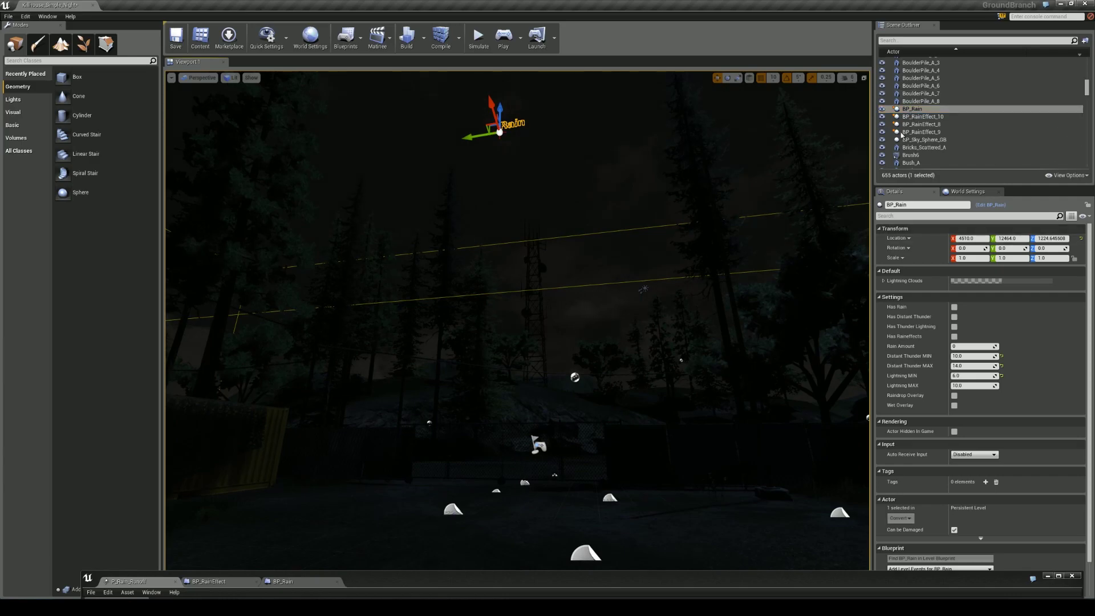
pyautogui.click(955, 318)
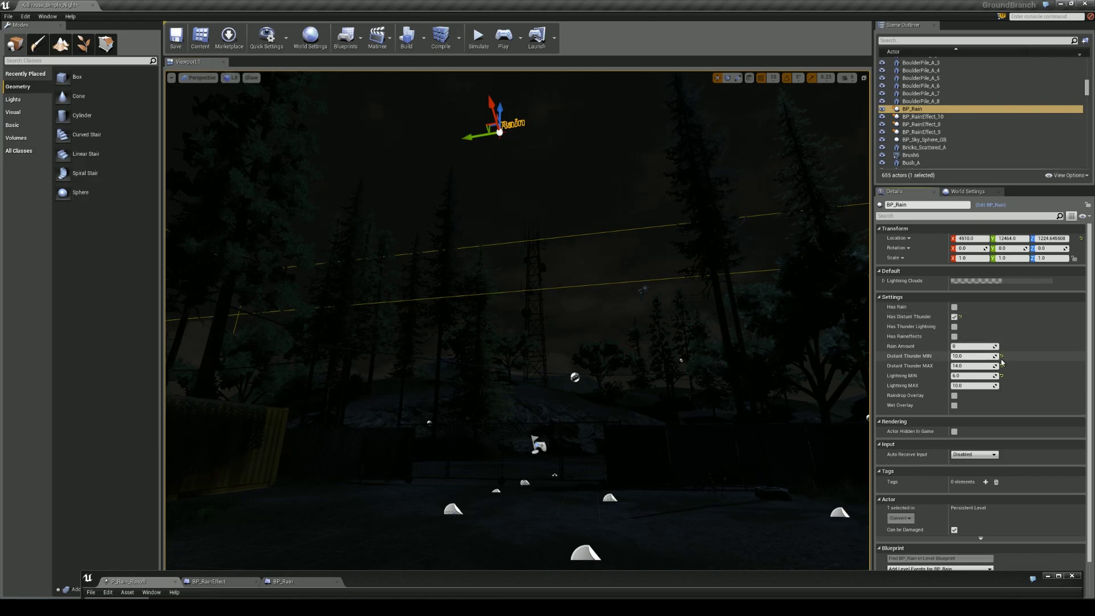
pyautogui.moveTo(702, 368); pyautogui.dragTo(599, 369, button='right')
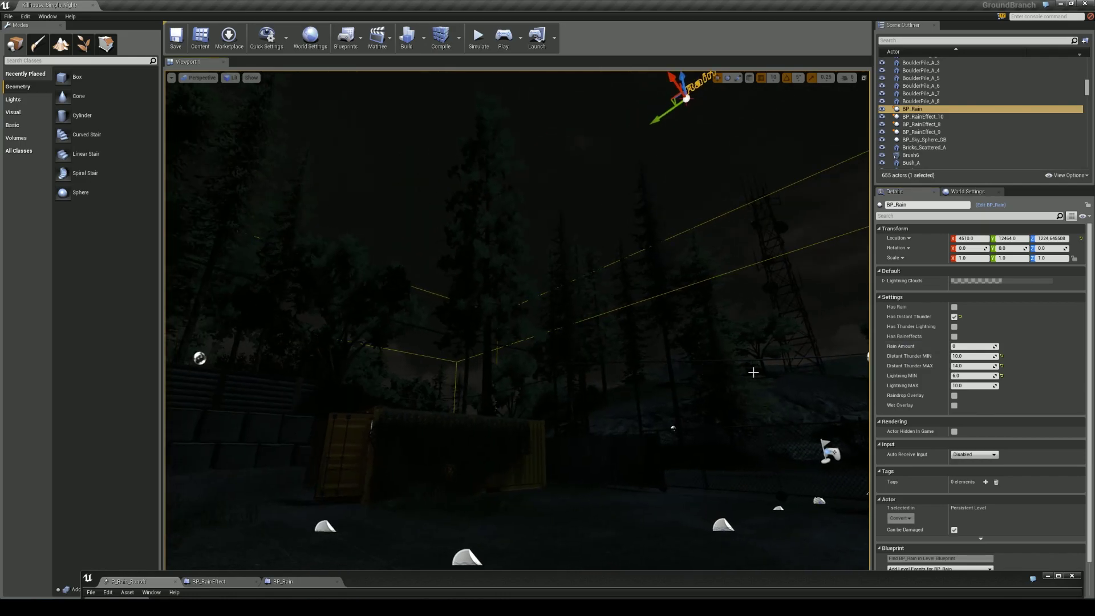
# Set BP_Rain's Distant Thunder MIN to 4 and Distant Thunder MAX to 8.
pyautogui.click(969, 356)
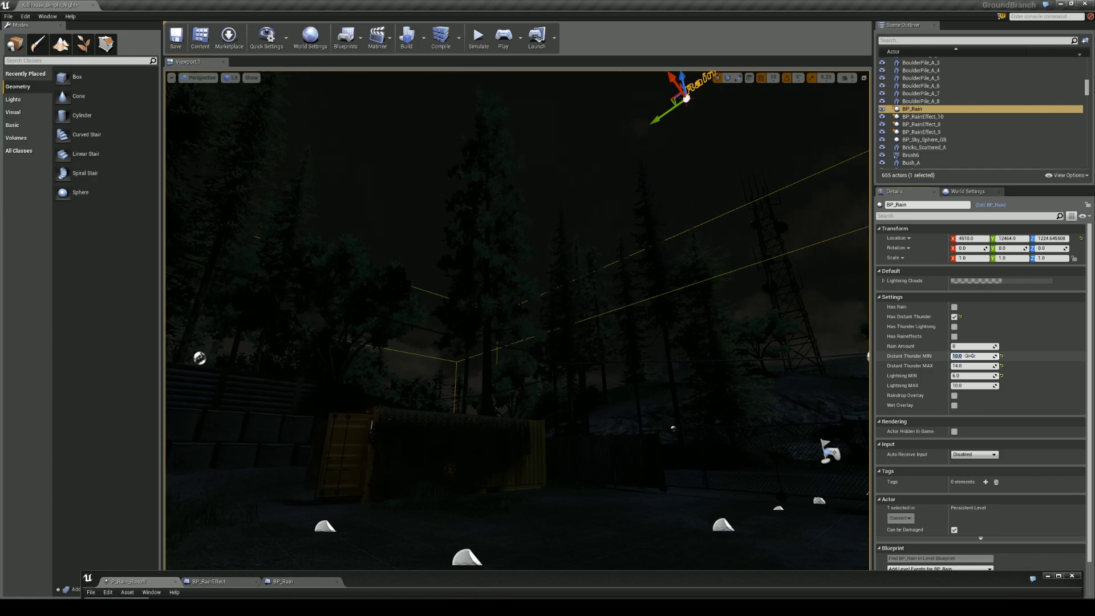
pyautogui.write('4')
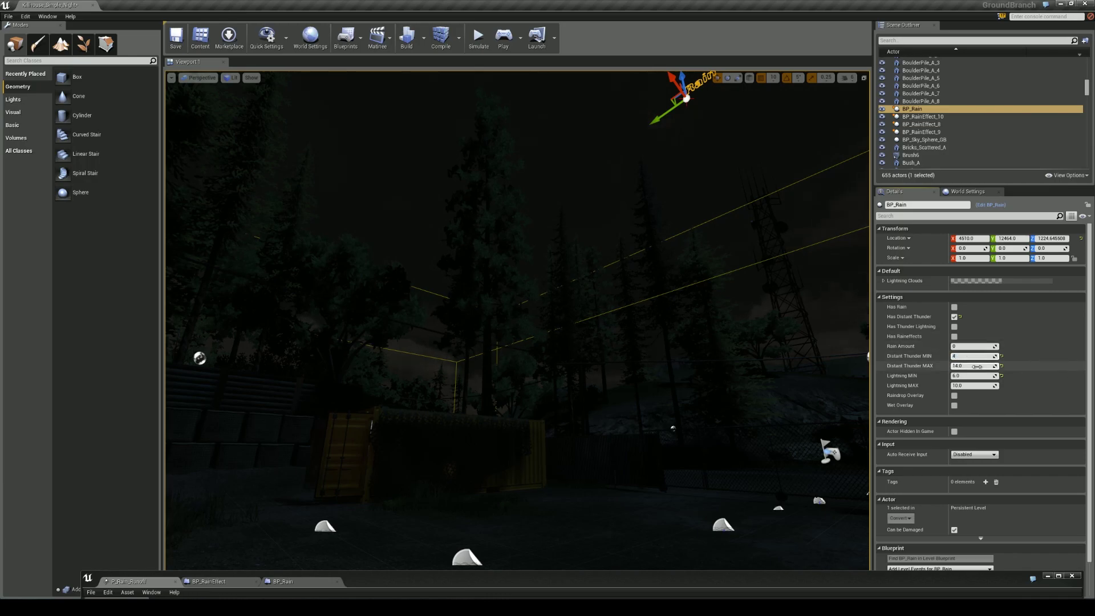
pyautogui.click(976, 366)
pyautogui.write('6.0')
pyautogui.press('Return')
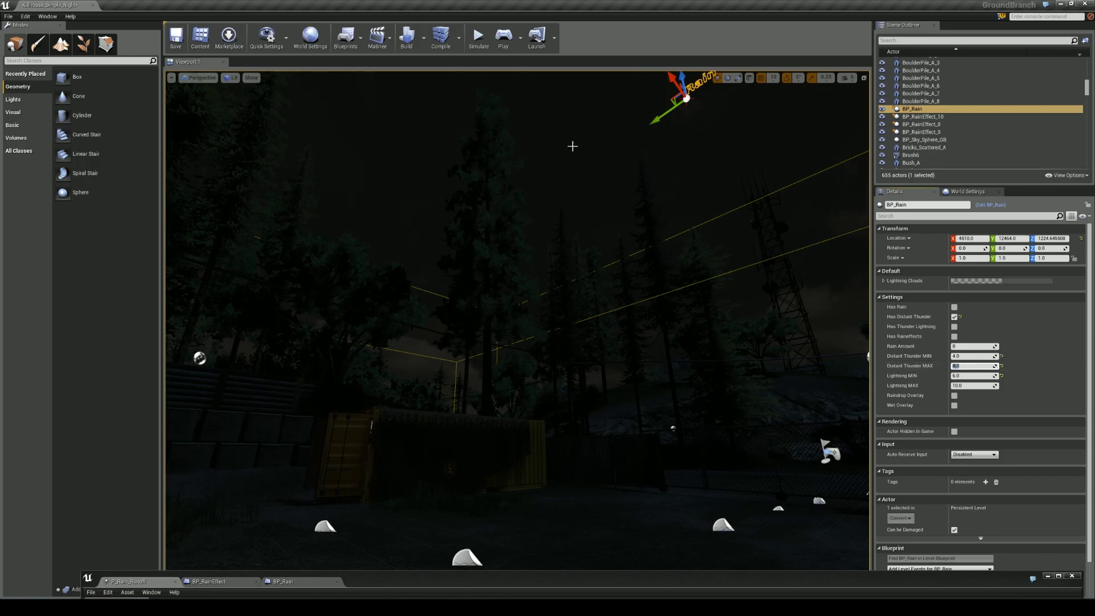
# Play the level, watch the sky above the building for the distant thunder effect, and end the playtest.
pyautogui.hotkey('alt', 'p')
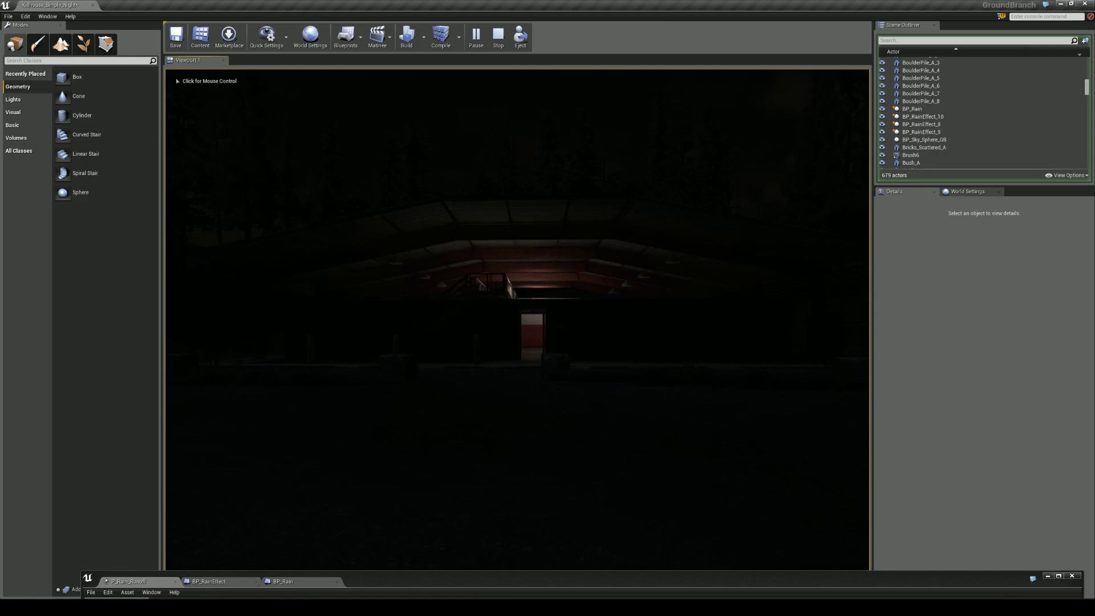
pyautogui.click(559, 189)
pyautogui.press('w')
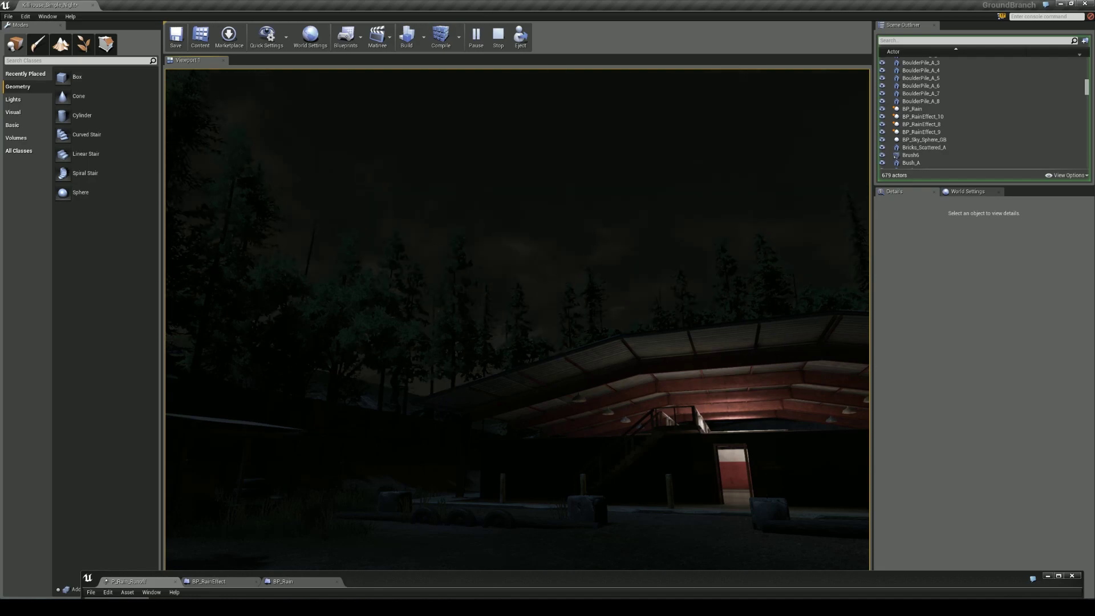
pyautogui.press('a')
pyautogui.press('d')
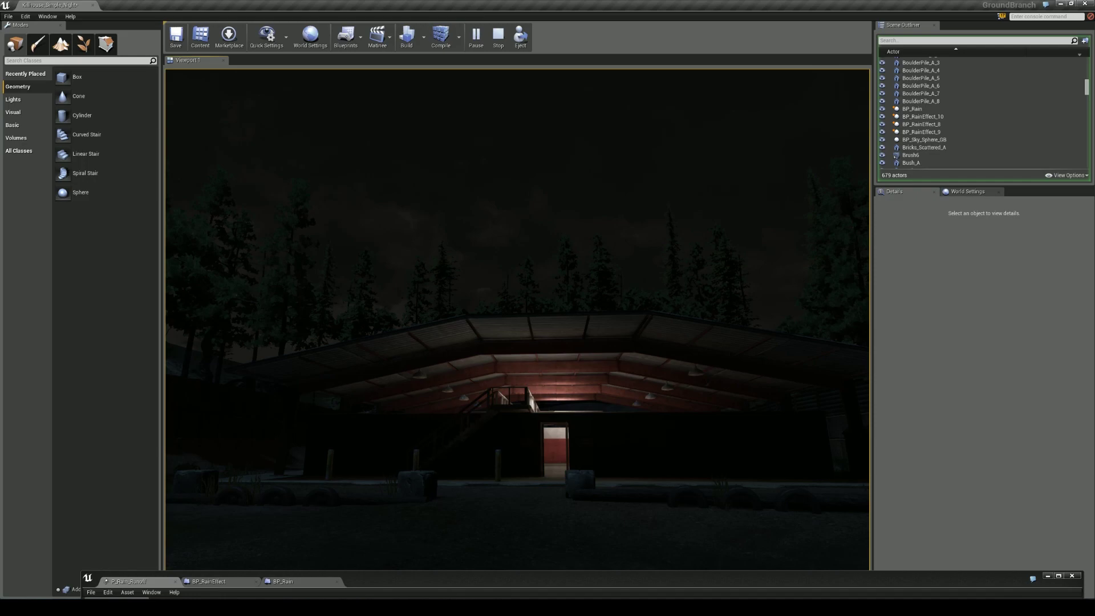
pyautogui.press('w')
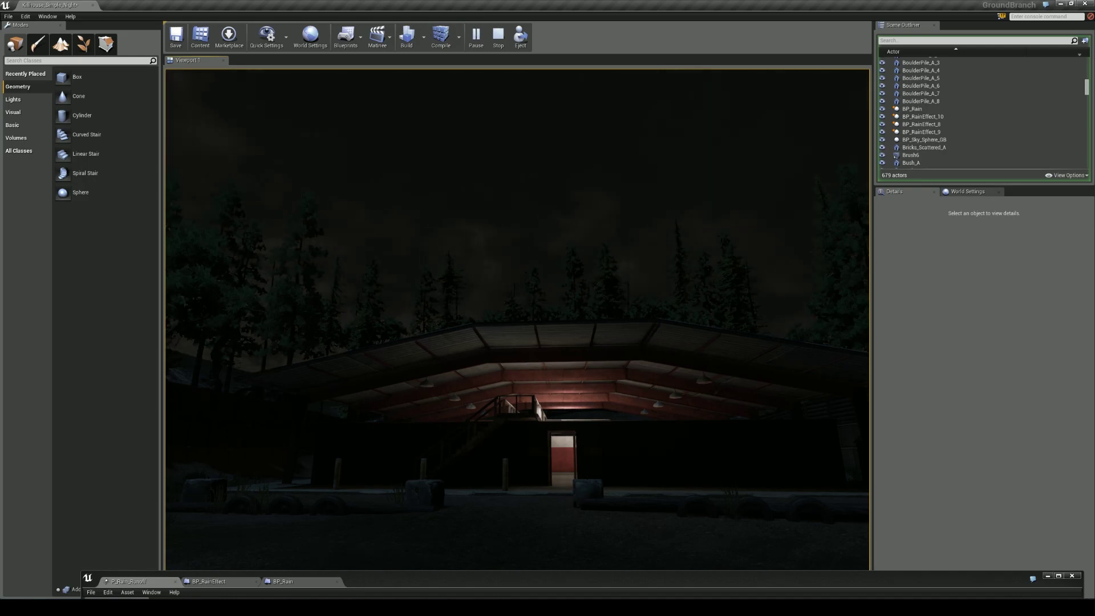
pyautogui.press('w')
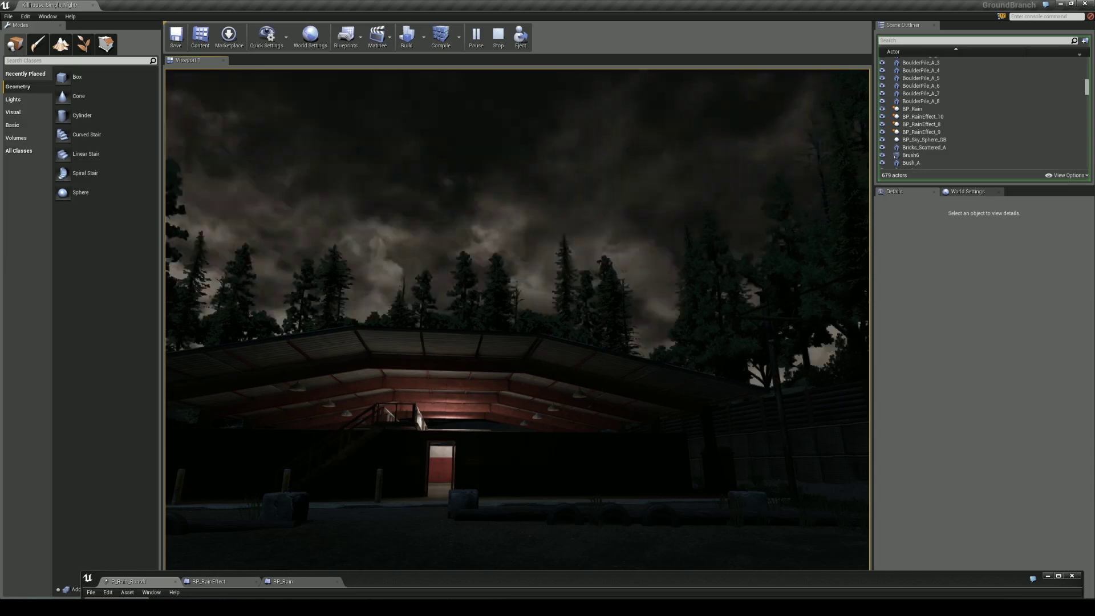
pyautogui.press('w')
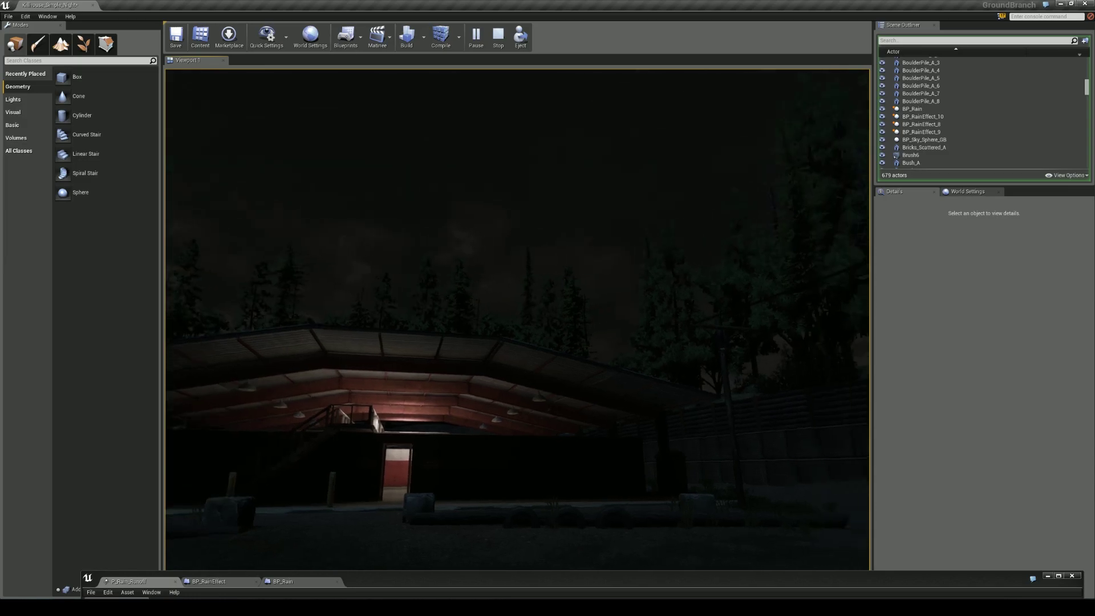
pyautogui.press('Escape')
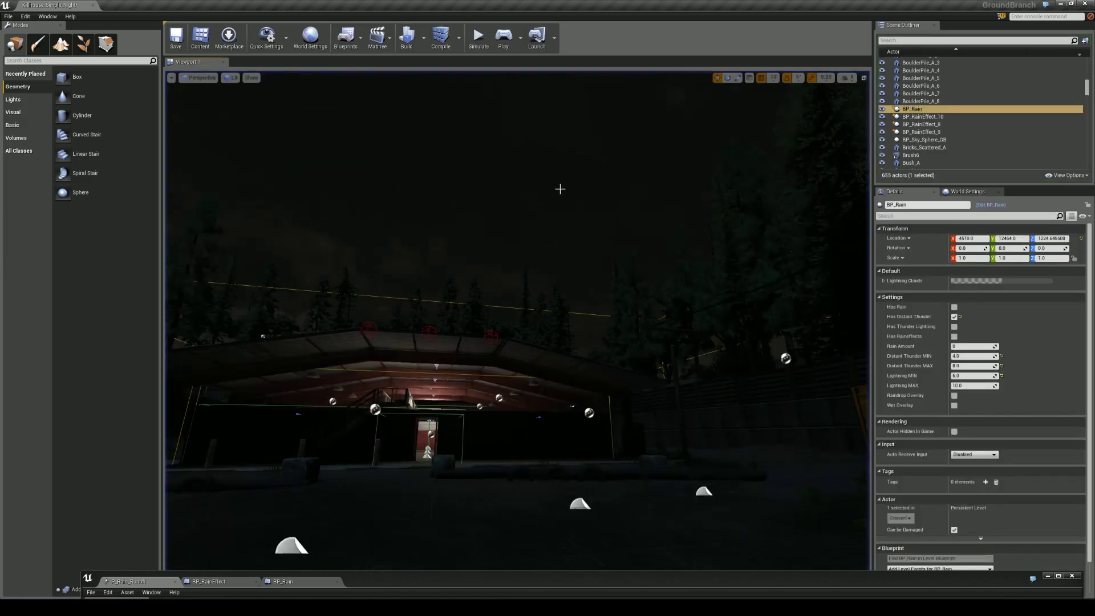
# Turn off Has Distant Thunder and enable Has Thunder Lightning on BP_Rain, and playtest the lightning in the yard.
pyautogui.click(954, 317)
pyautogui.click(955, 318)
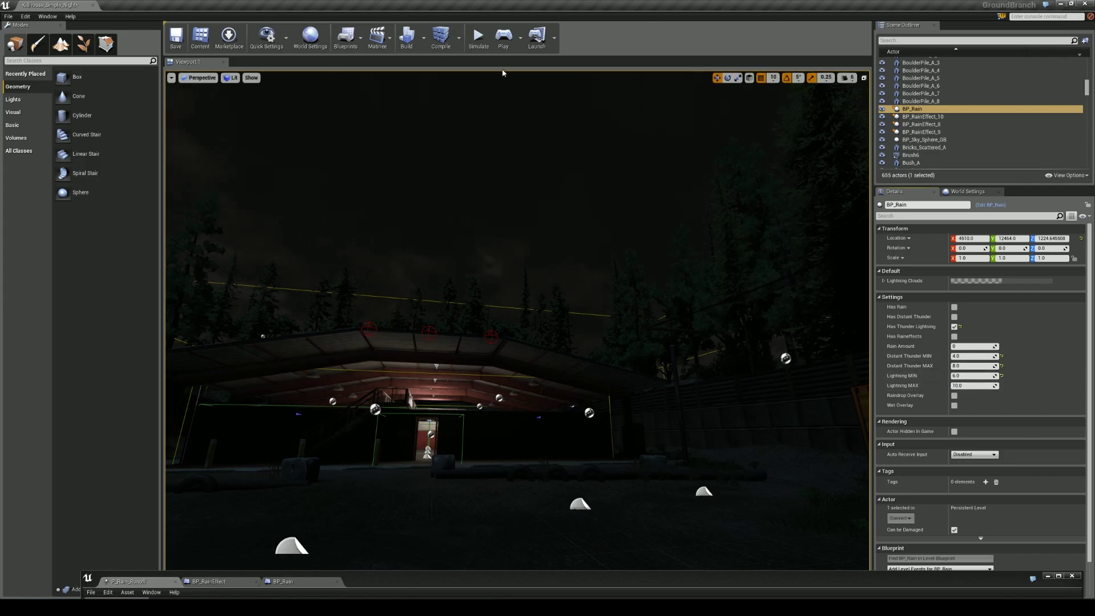
pyautogui.click(503, 39)
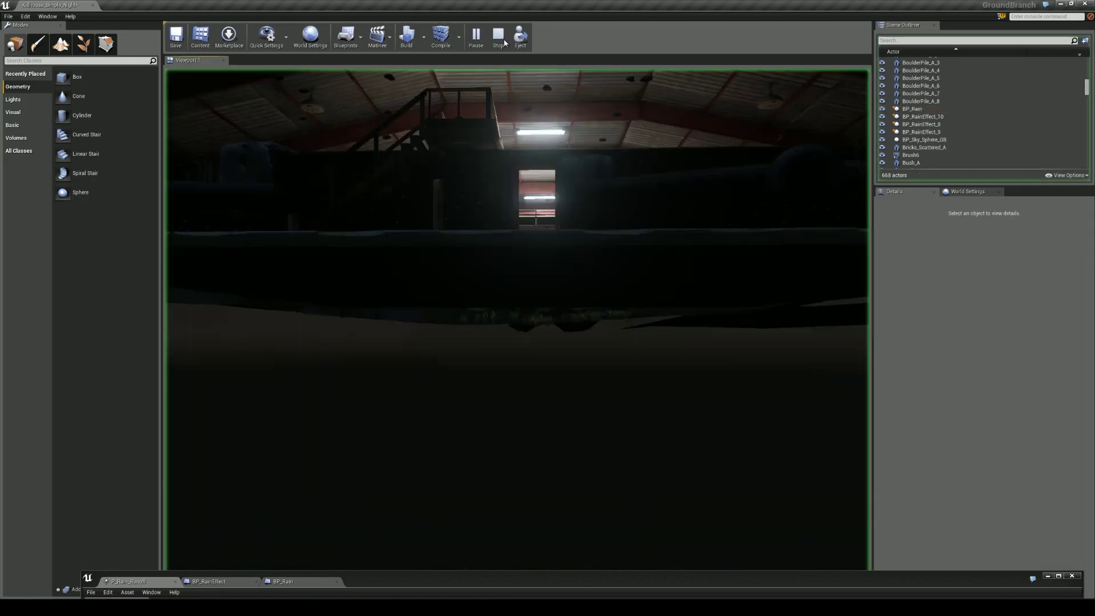
pyautogui.click(570, 126)
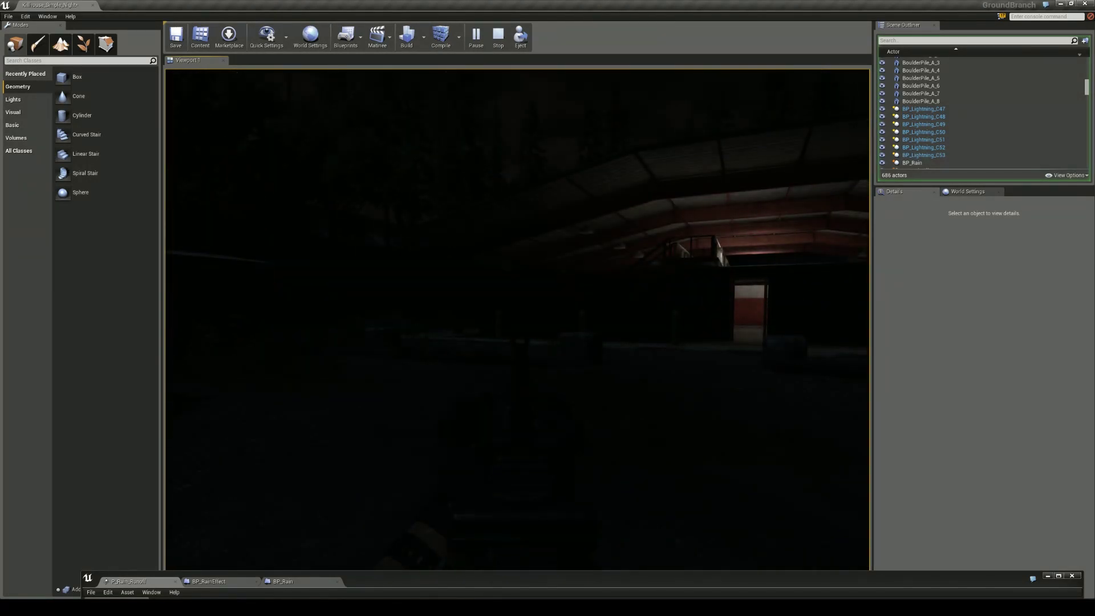
pyautogui.press('Escape')
# Turn off Has Thunder Lightning and enable Has Raineffects on BP_Rain.
pyautogui.click(954, 327)
pyautogui.click(954, 327)
pyautogui.click(955, 336)
pyautogui.moveTo(671, 269); pyautogui.dragTo(713, 269)
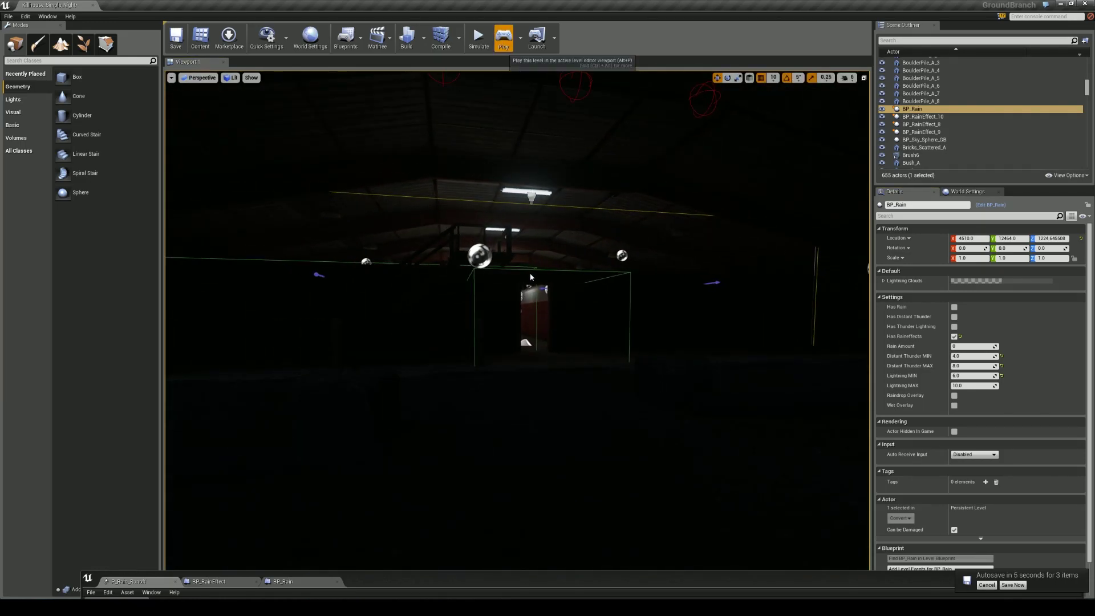
# Play the level, walk up to the building to examine the roof's rain effects, and end the playtest.
pyautogui.click(503, 37)
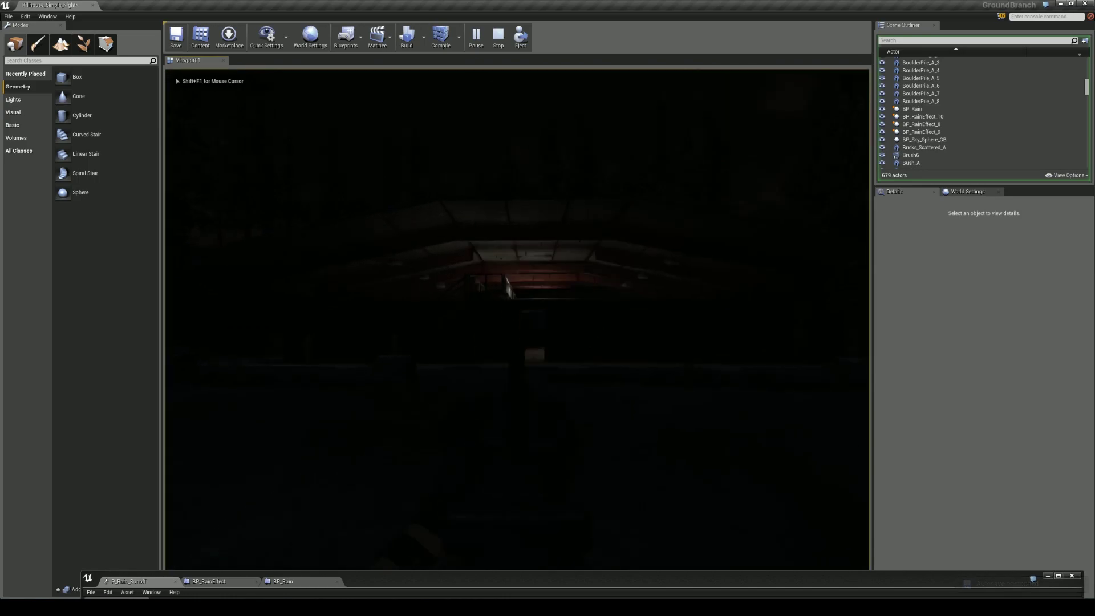
pyautogui.press('w')
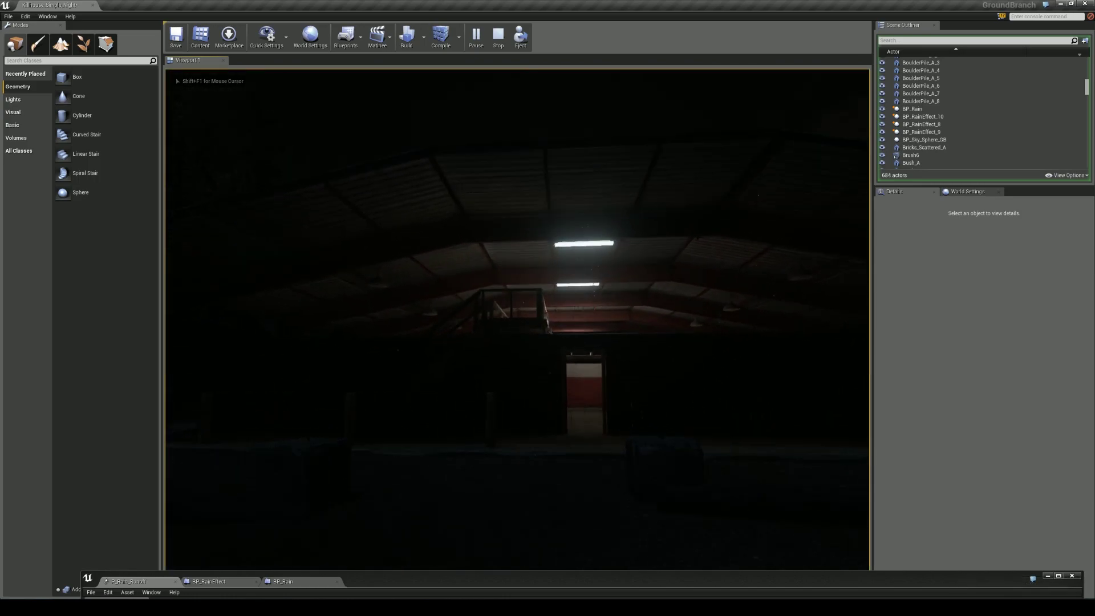
pyautogui.press('w')
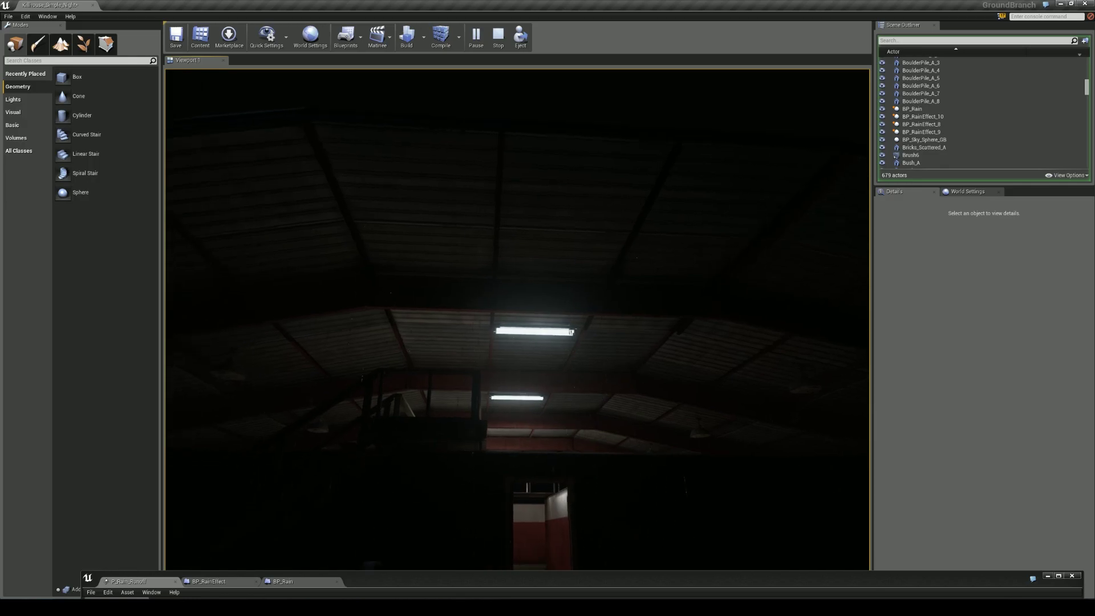
pyautogui.press('s')
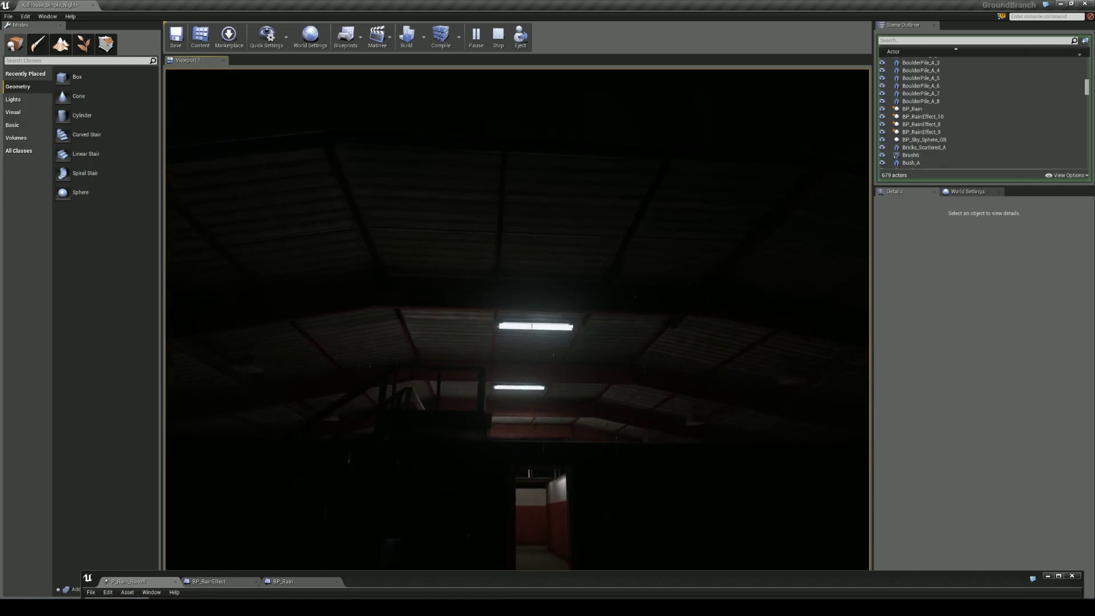
pyautogui.press('Escape')
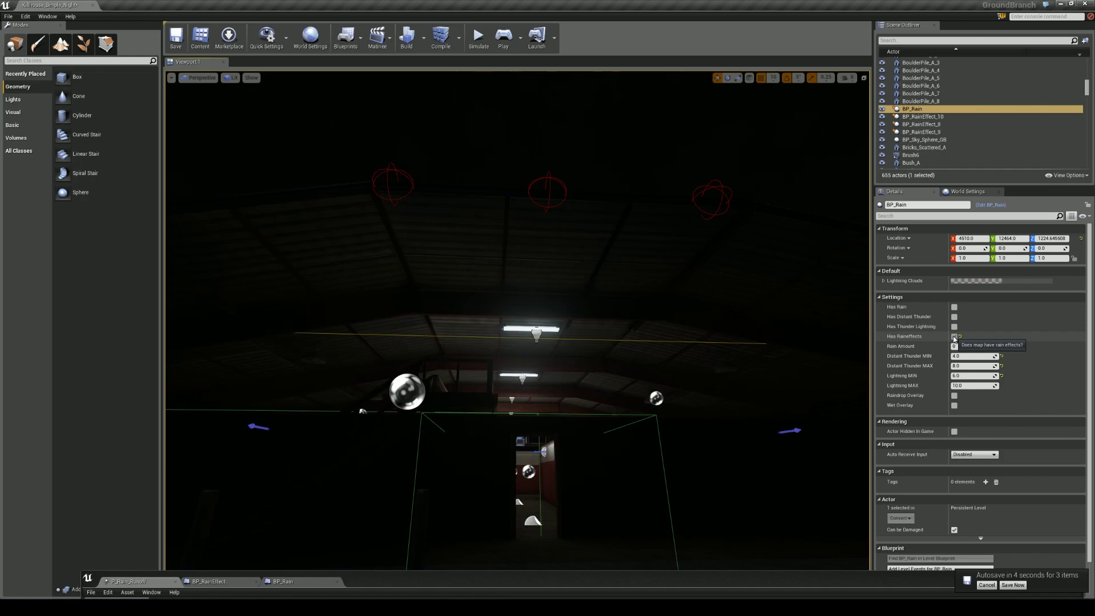
# Enable Has Rain, Has Distant Thunder and Has Thunder Lightning alongside Has Raineffects on BP_Rain.
pyautogui.click(955, 337)
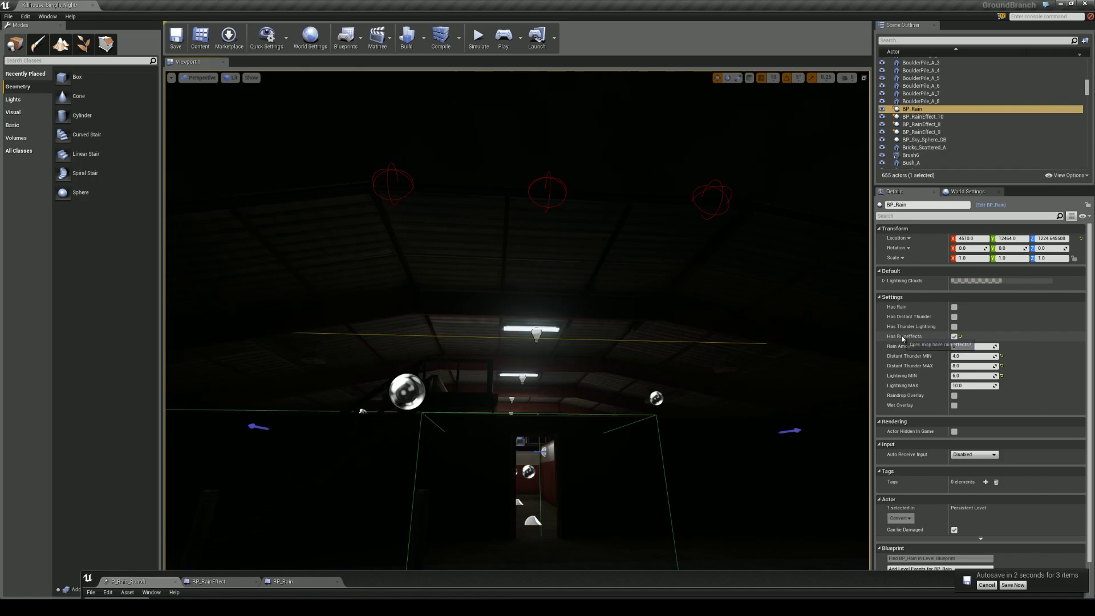
pyautogui.click(954, 307)
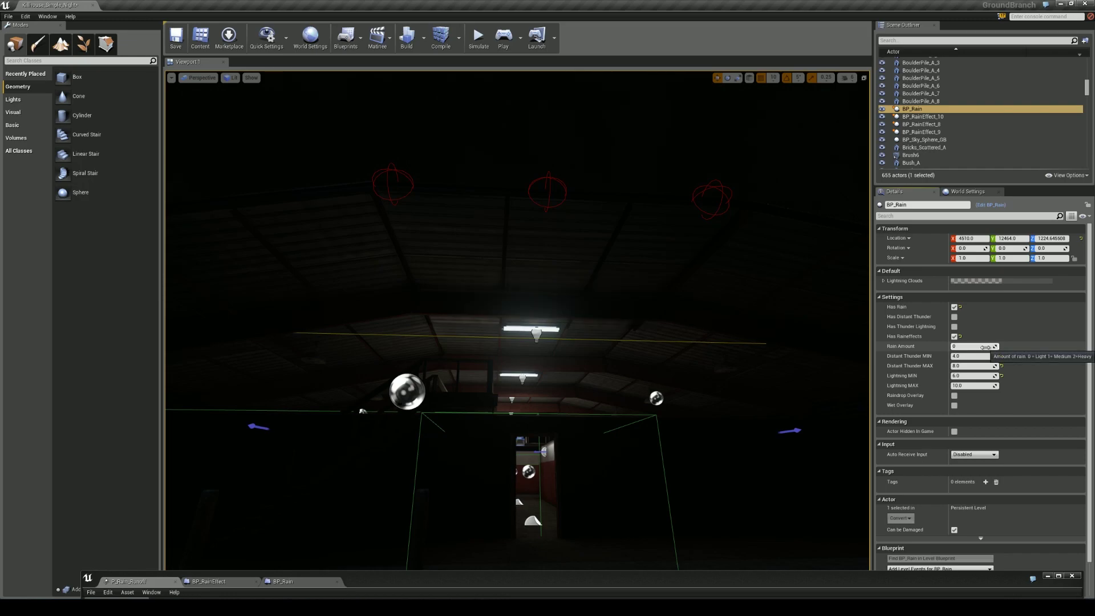
pyautogui.scroll(-6, 759, 335)
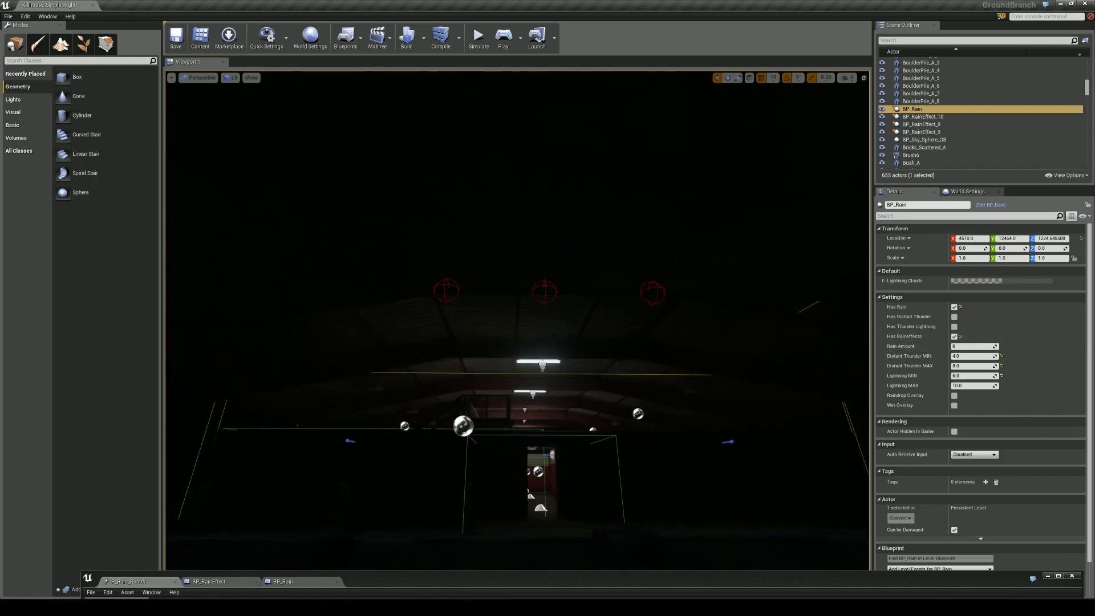
pyautogui.scroll(3, 759, 334)
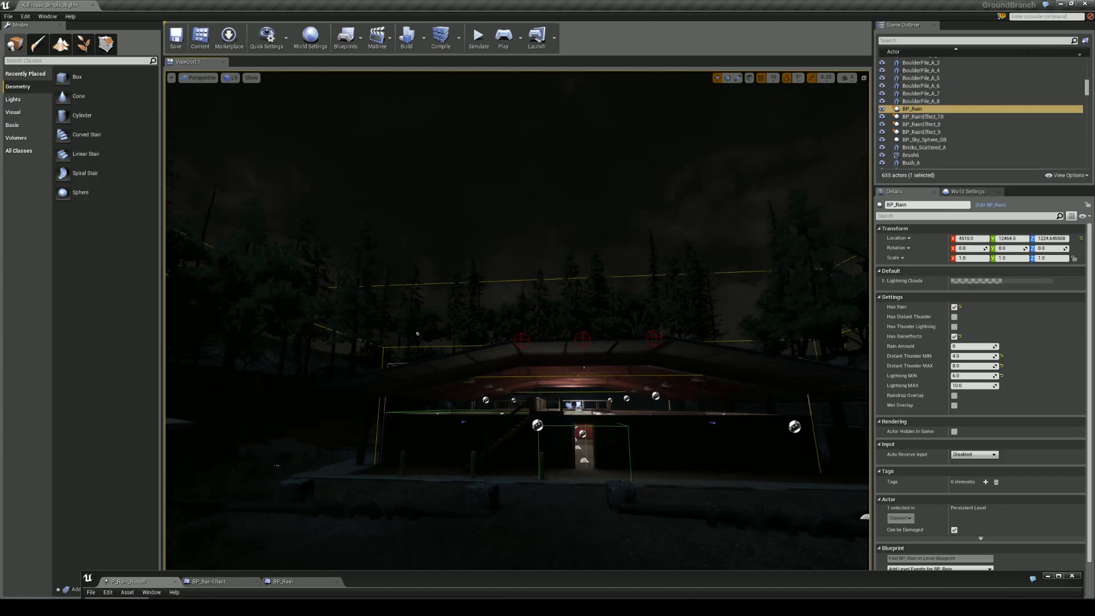
pyautogui.scroll(2, 709, 396)
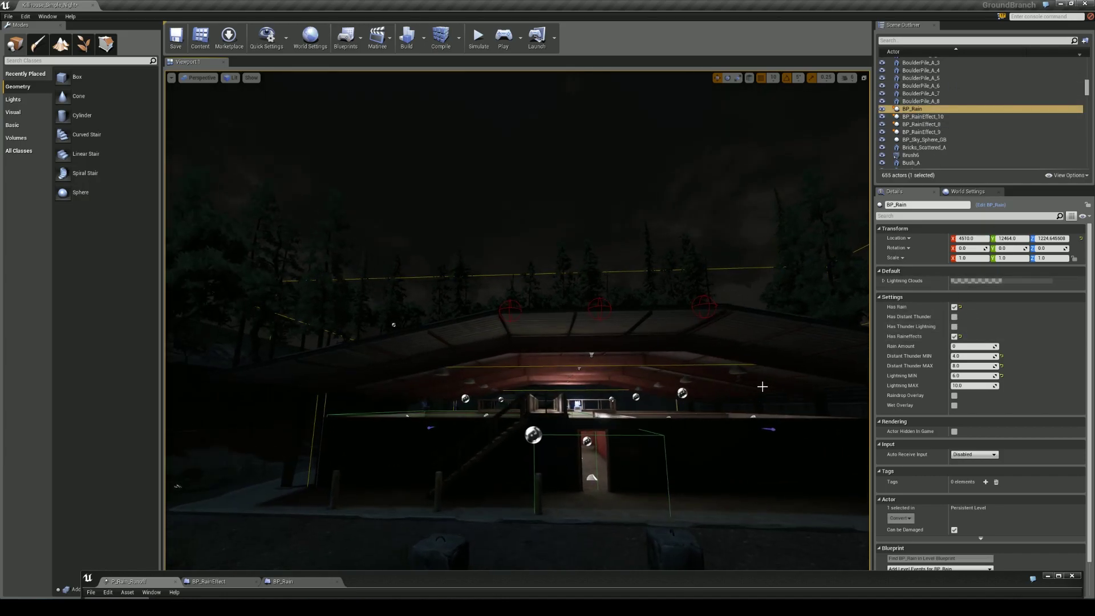
pyautogui.click(954, 316)
pyautogui.click(954, 326)
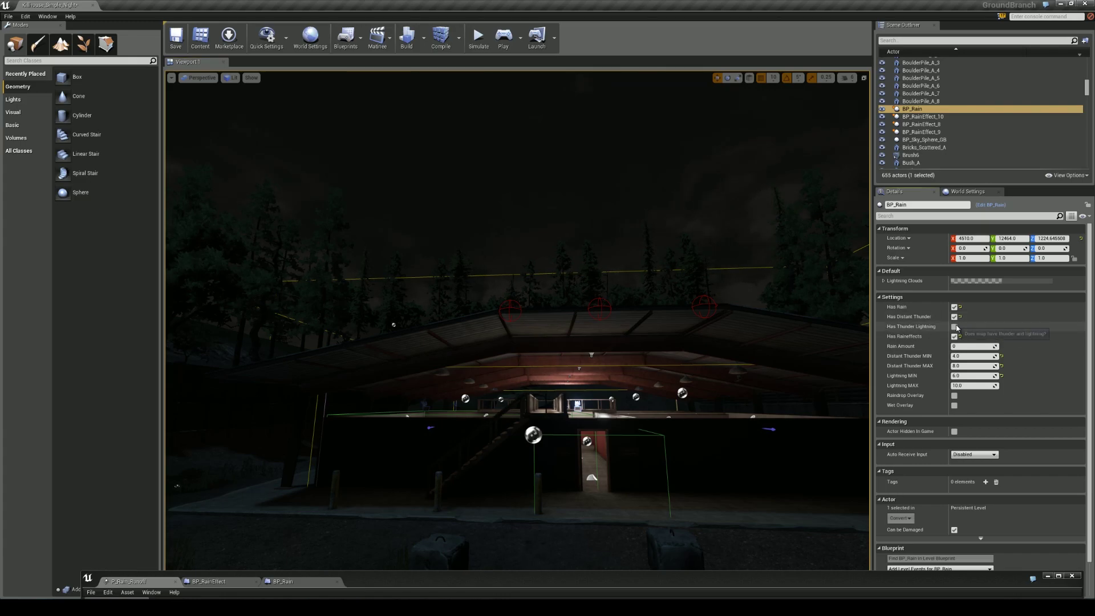